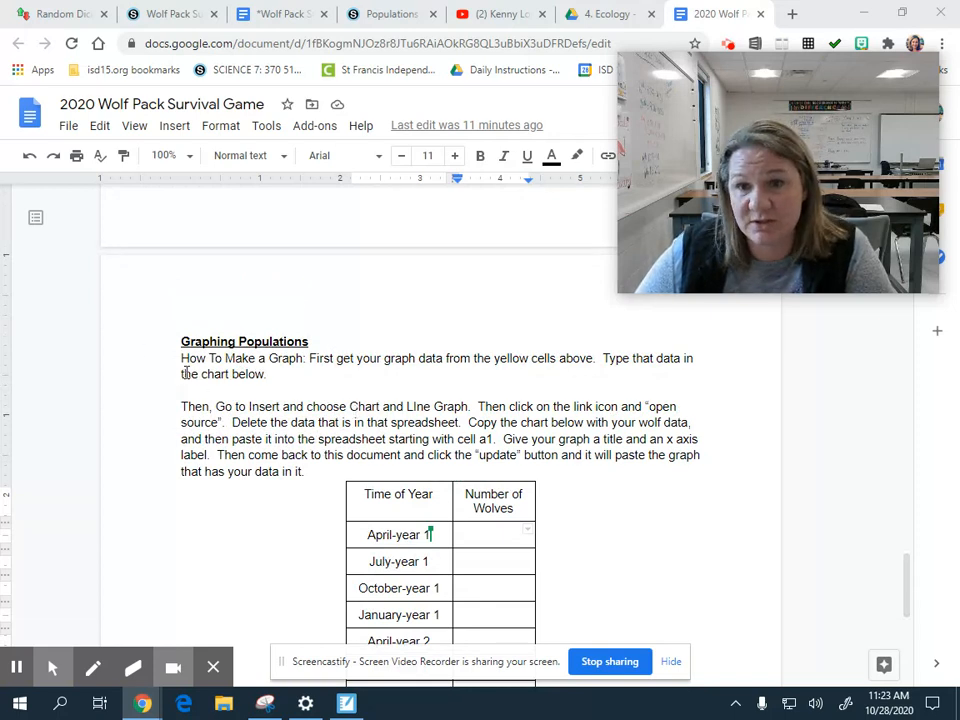
# - Examine the Graphing Populations table and the yellow Total Number In Pack cells for April, July, October and January of year 1
pyautogui.click(672, 662)
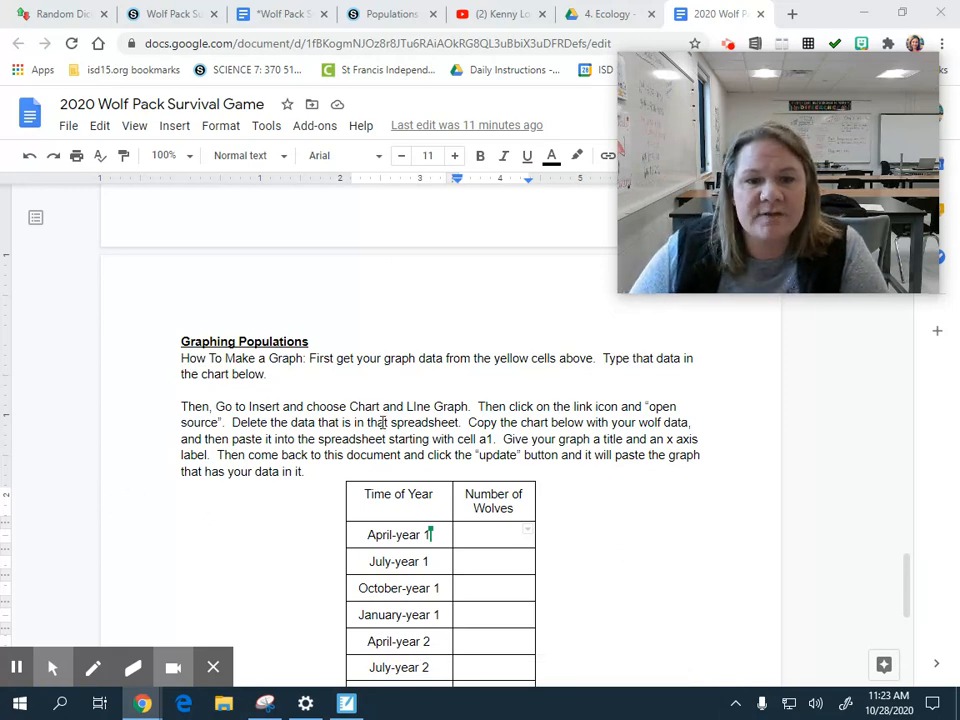
pyautogui.scroll(-1, 571, 528)
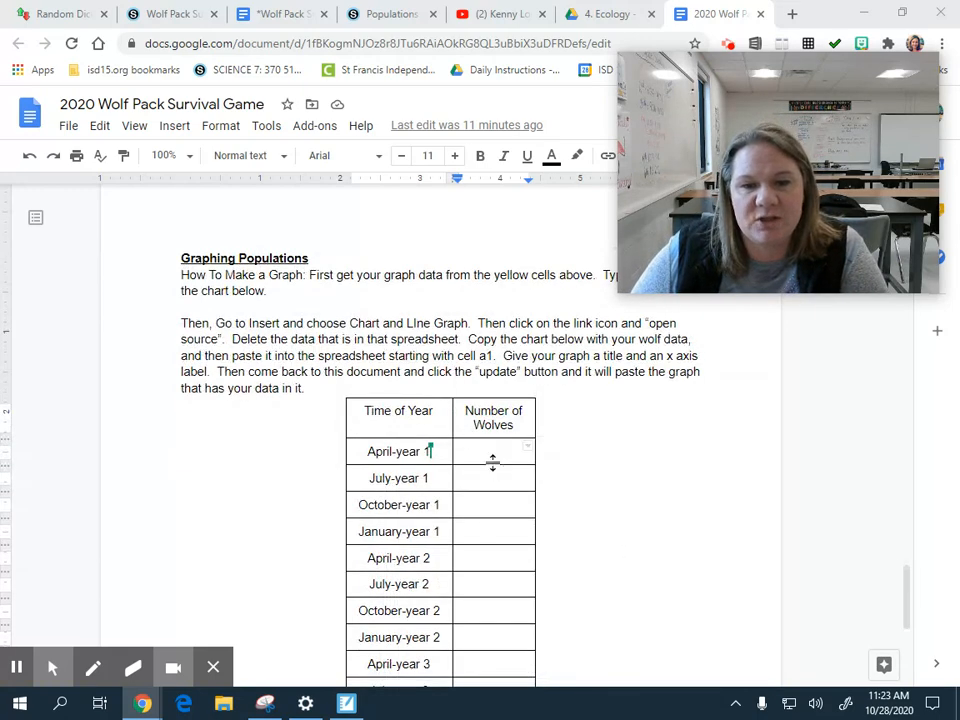
pyautogui.scroll(-2, 494, 464)
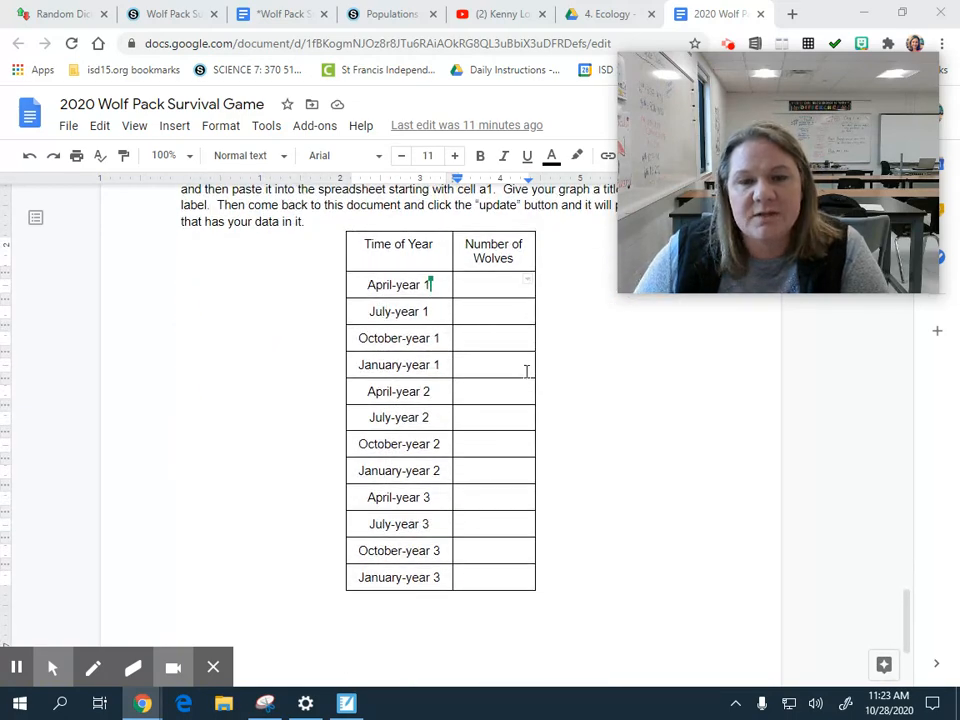
pyautogui.scroll(13, 426, 305)
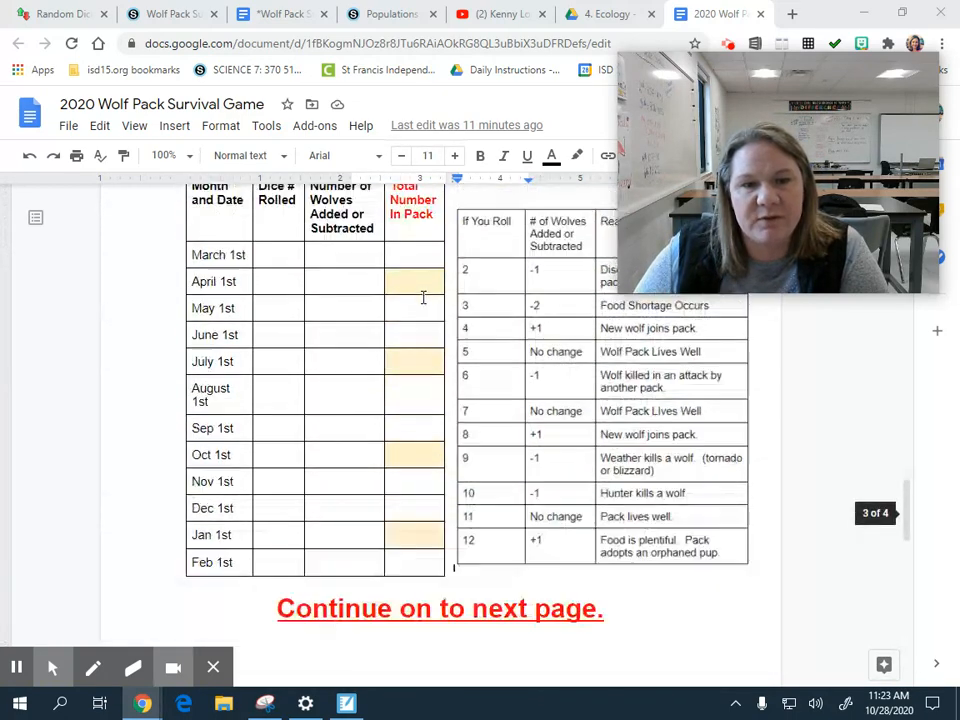
pyautogui.scroll(12, 428, 300)
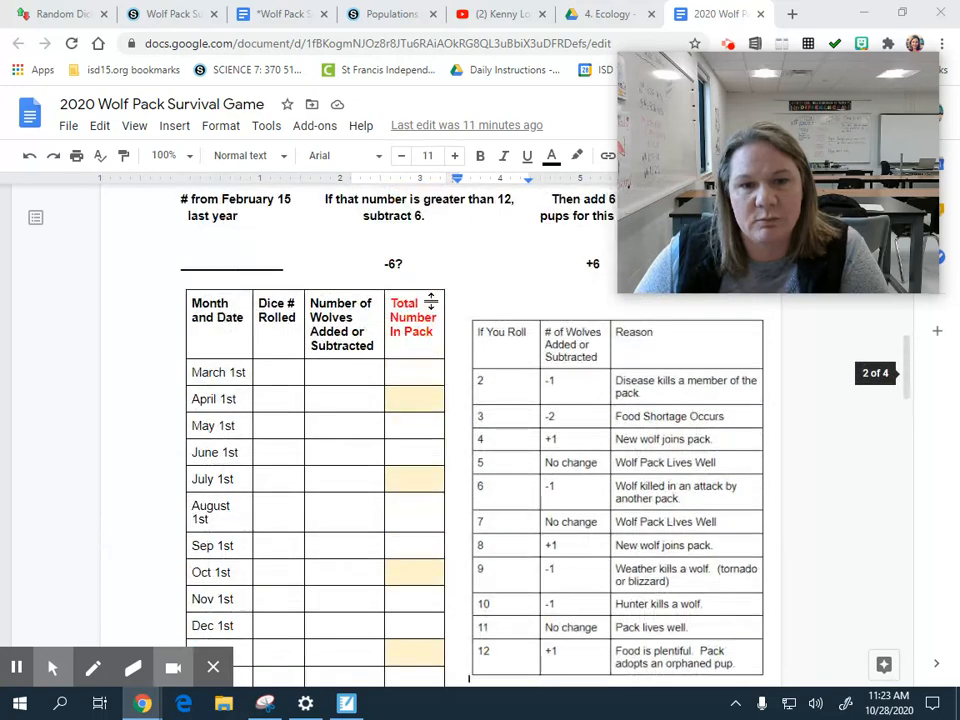
pyautogui.scroll(7, 434, 301)
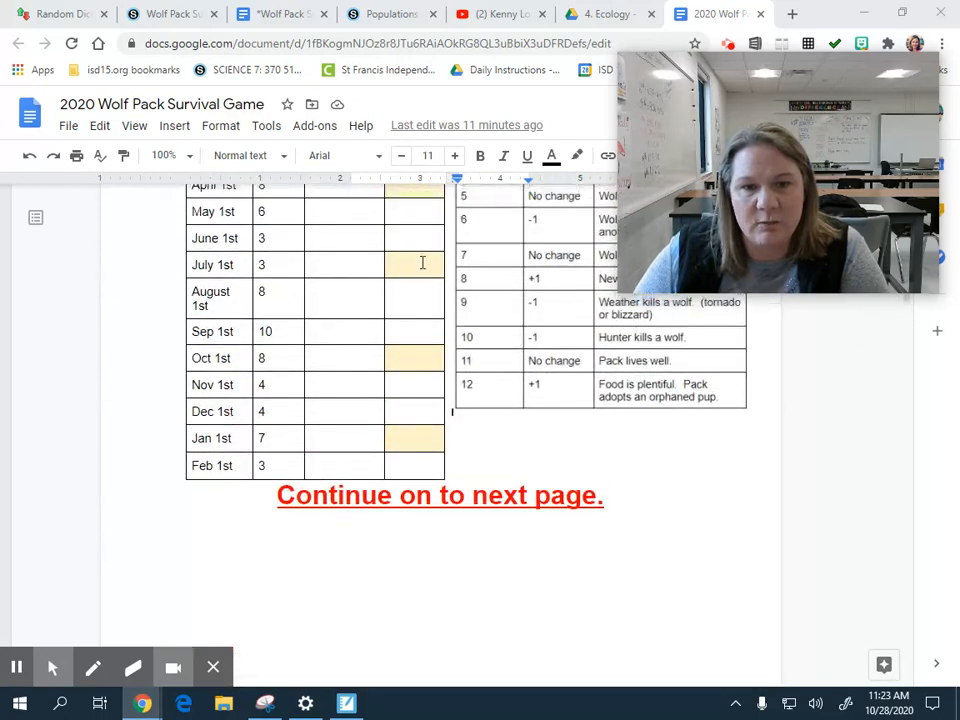
pyautogui.click(410, 340)
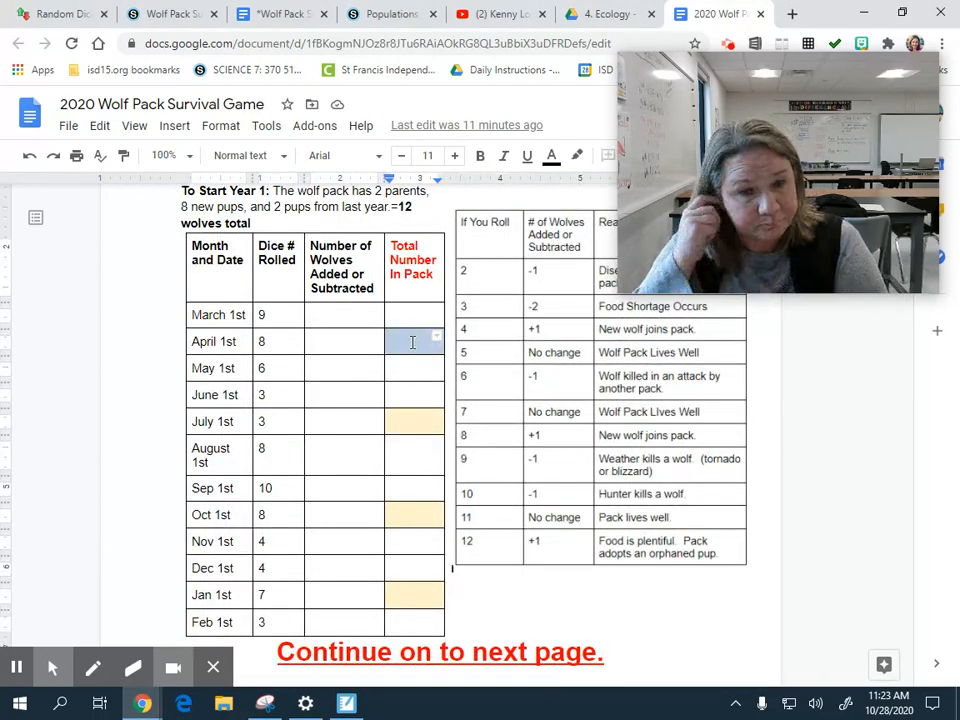
pyautogui.click(424, 424)
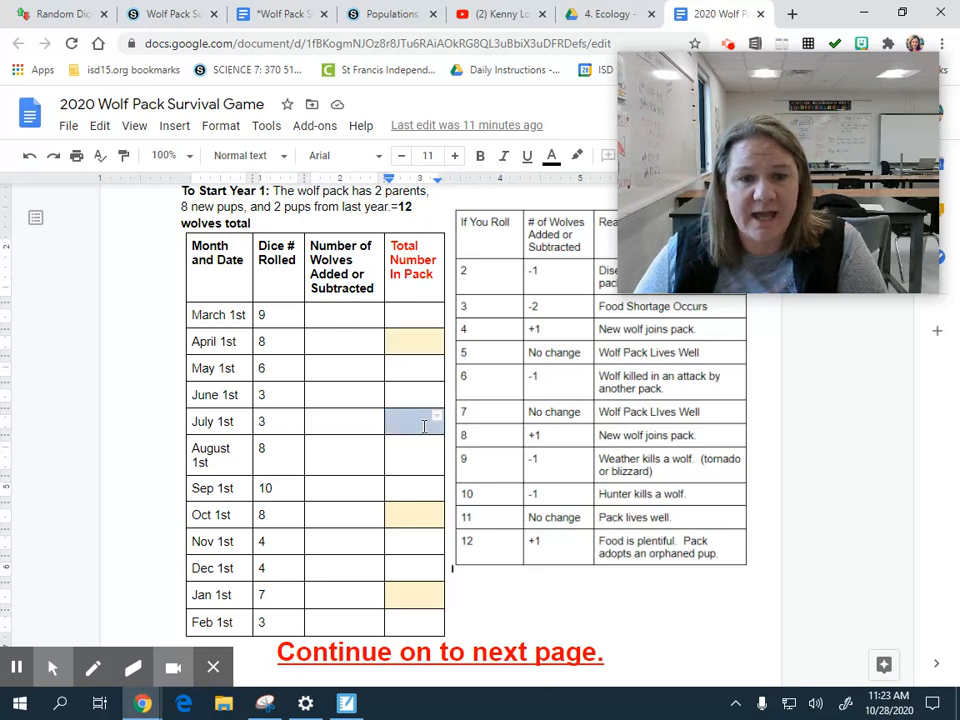
pyautogui.click(423, 519)
pyautogui.click(408, 598)
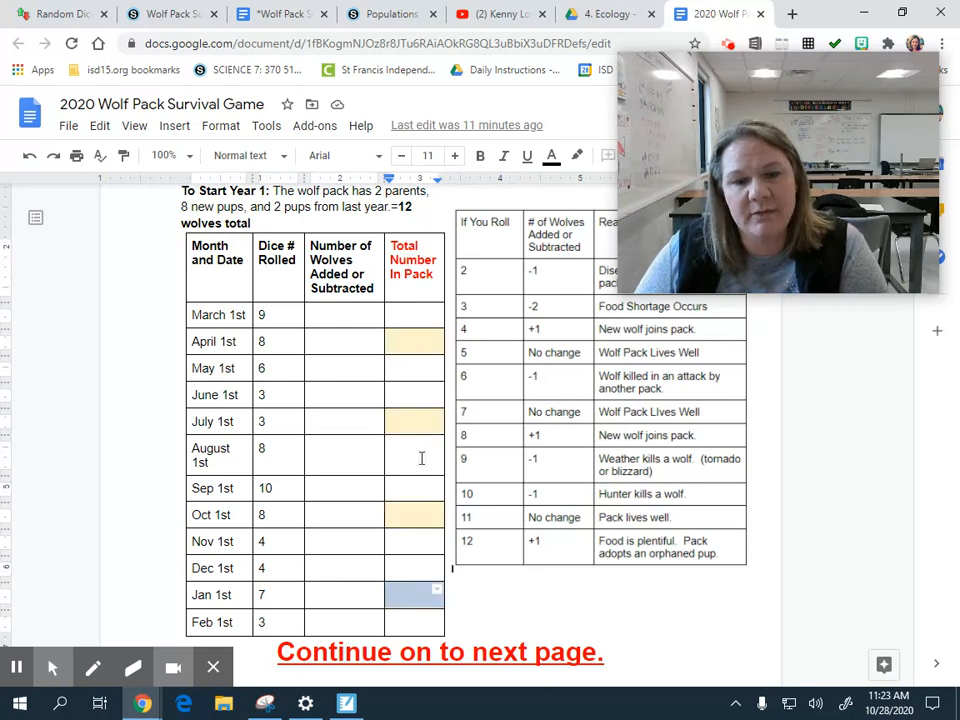
# - Fill in the Number of Wolves for year 1 in the graphing table: April 12, July 8, October 15, January 13
pyautogui.scroll(-10, 632, 541)
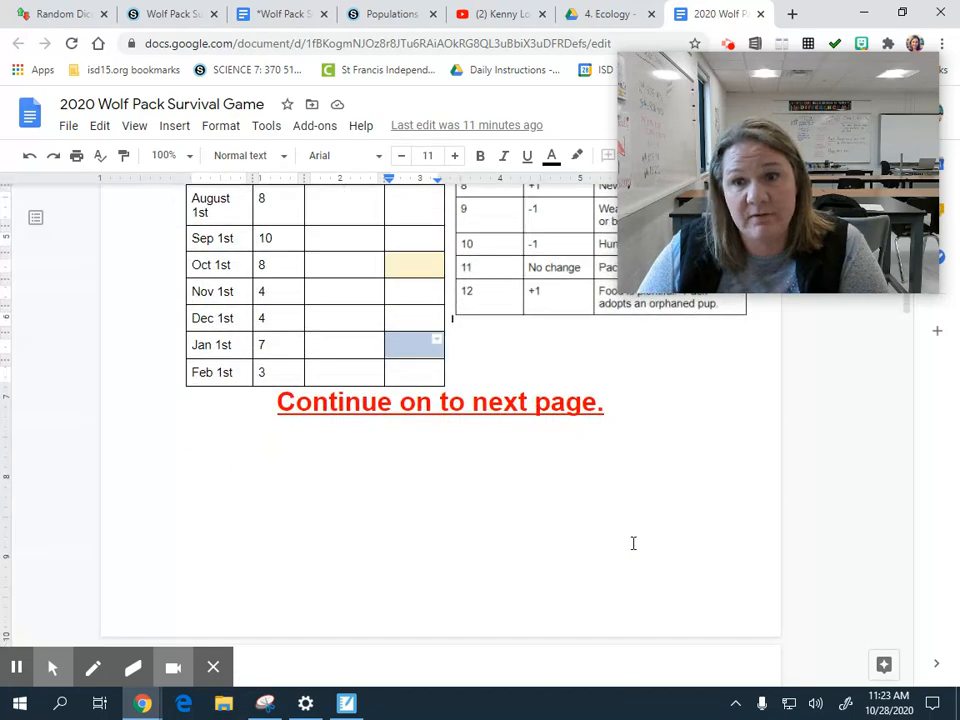
pyautogui.scroll(-10, 632, 541)
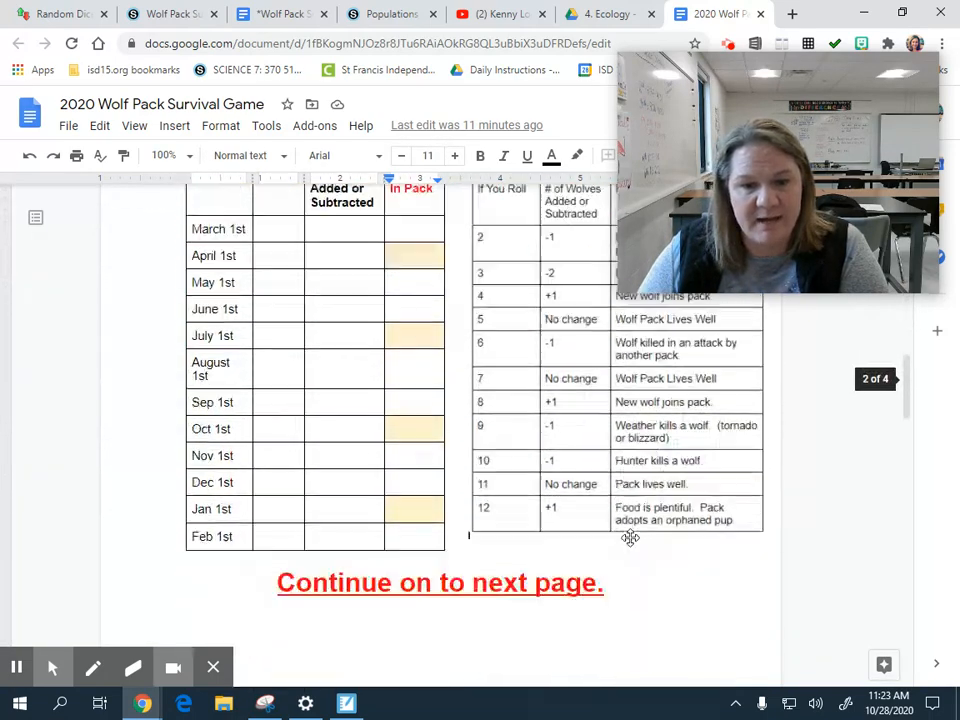
pyautogui.scroll(-15, 572, 541)
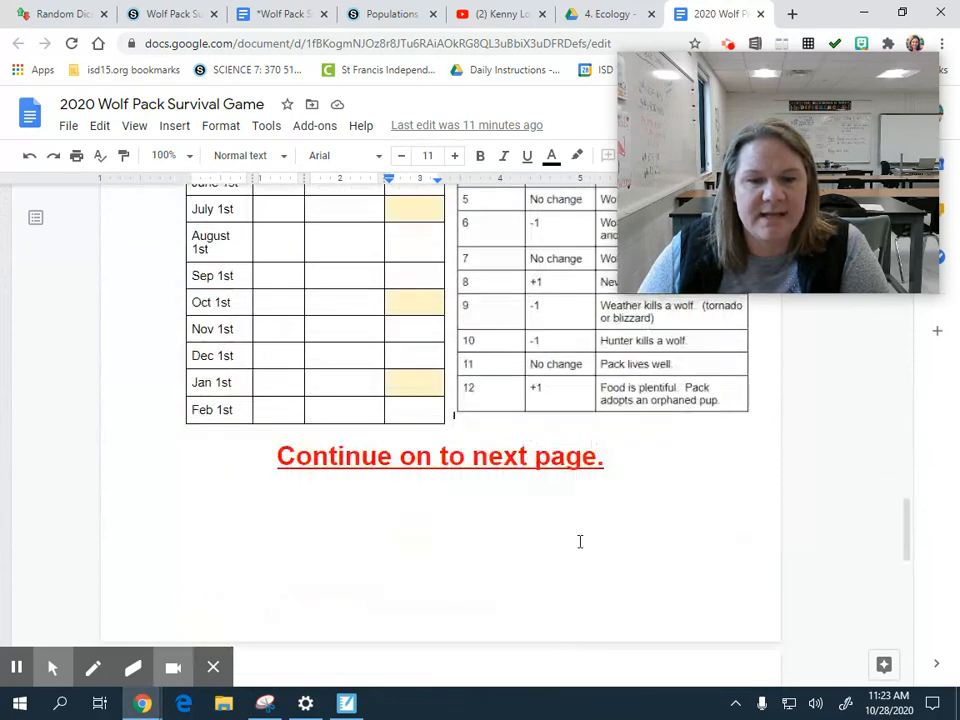
pyautogui.click(482, 286)
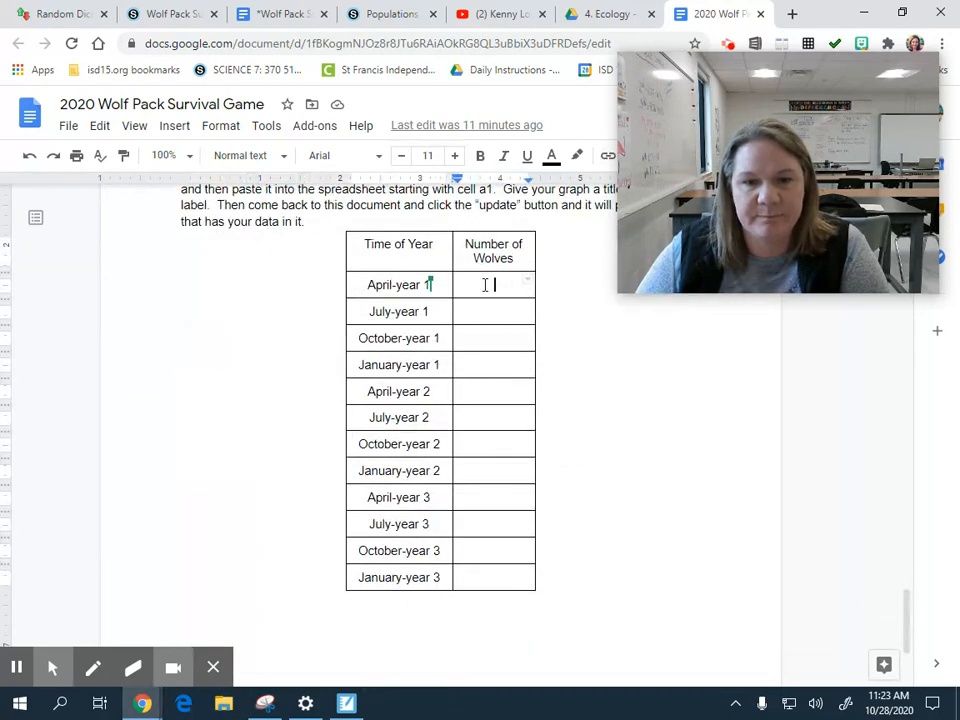
pyautogui.write('1')
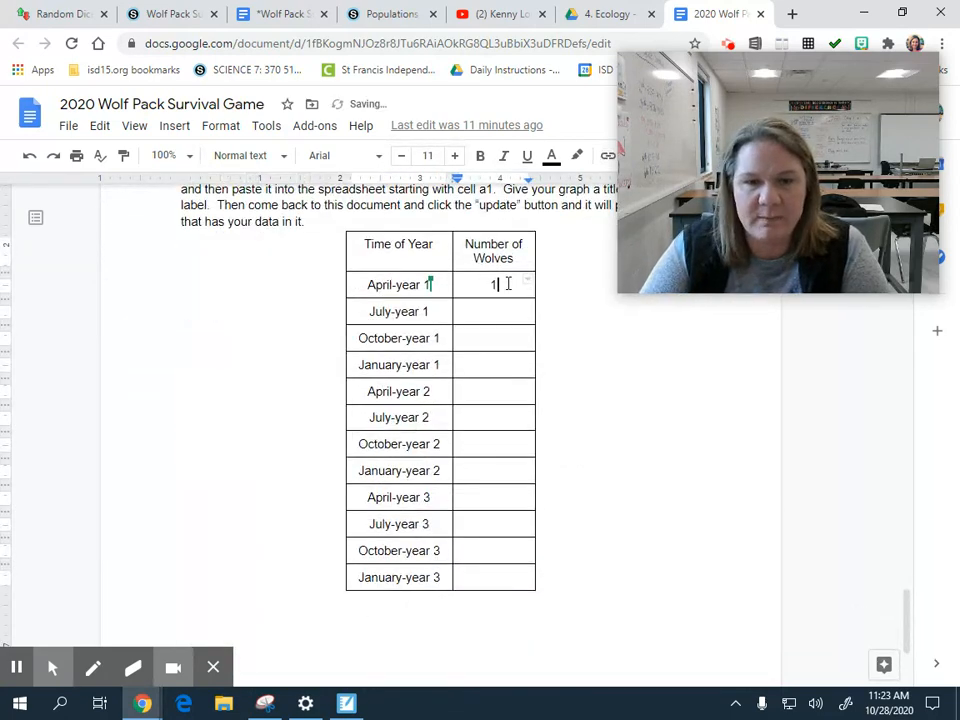
pyautogui.write('2')
pyautogui.press('Return')
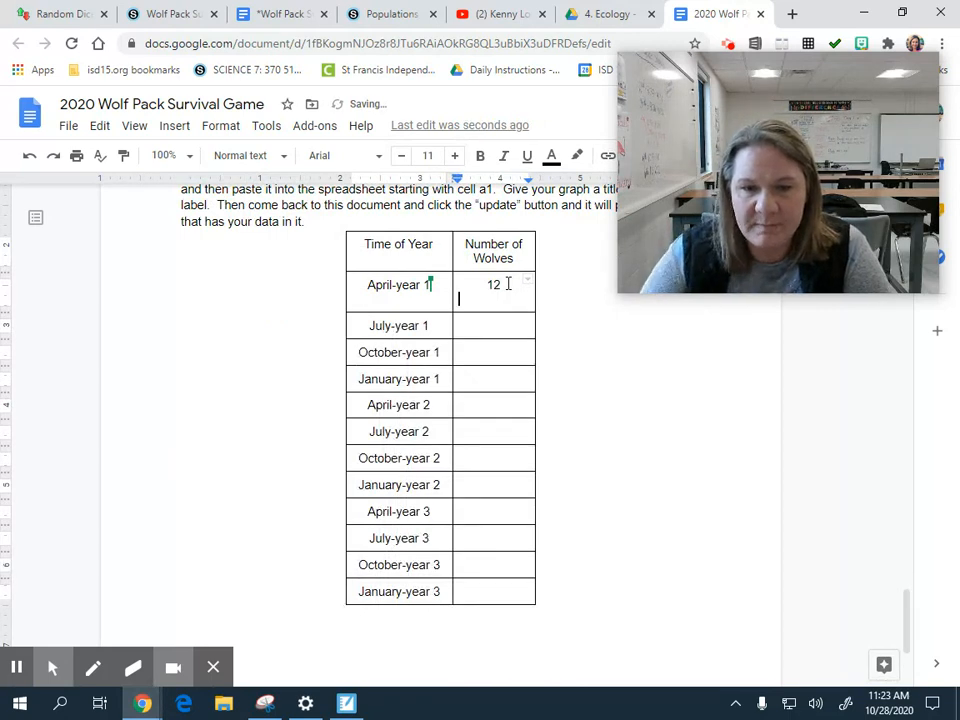
pyautogui.press('BackSpace')
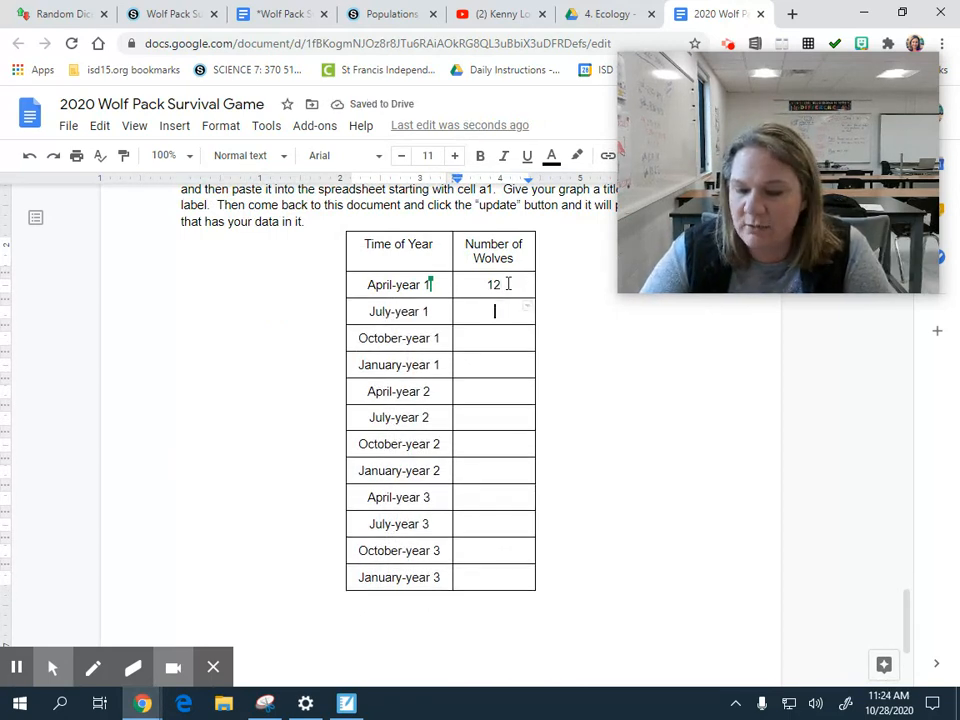
pyautogui.write('8')
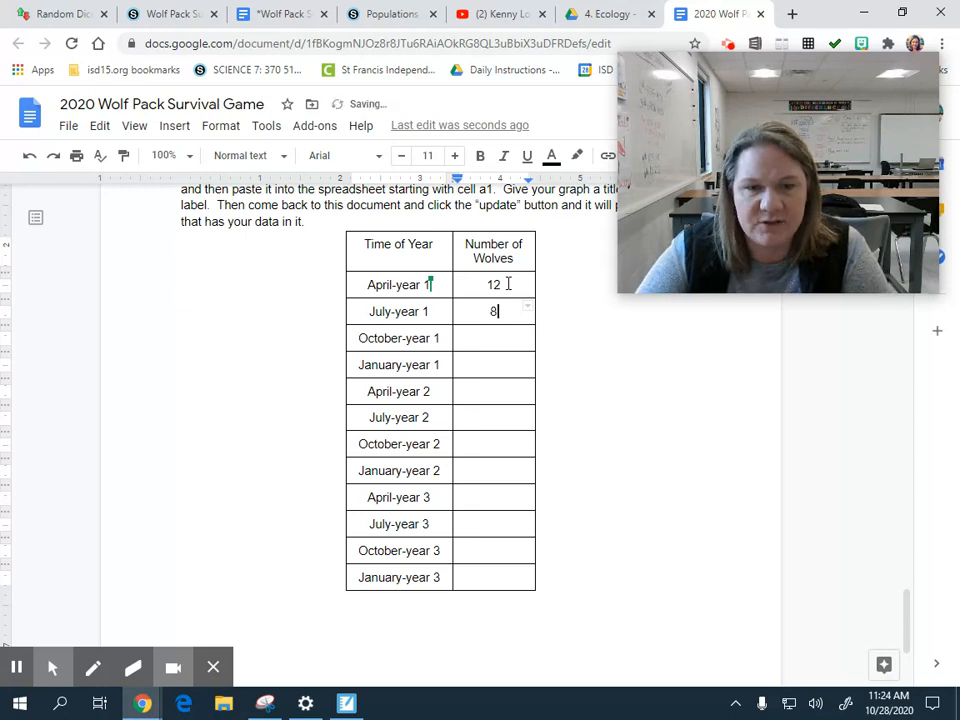
pyautogui.press('Down')
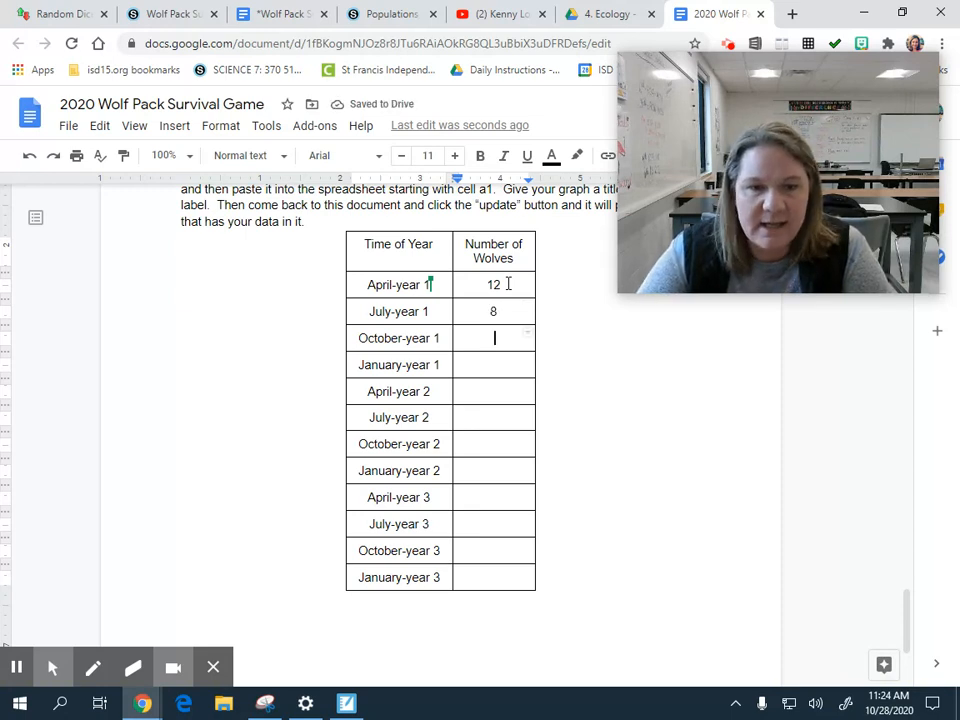
pyautogui.write('15')
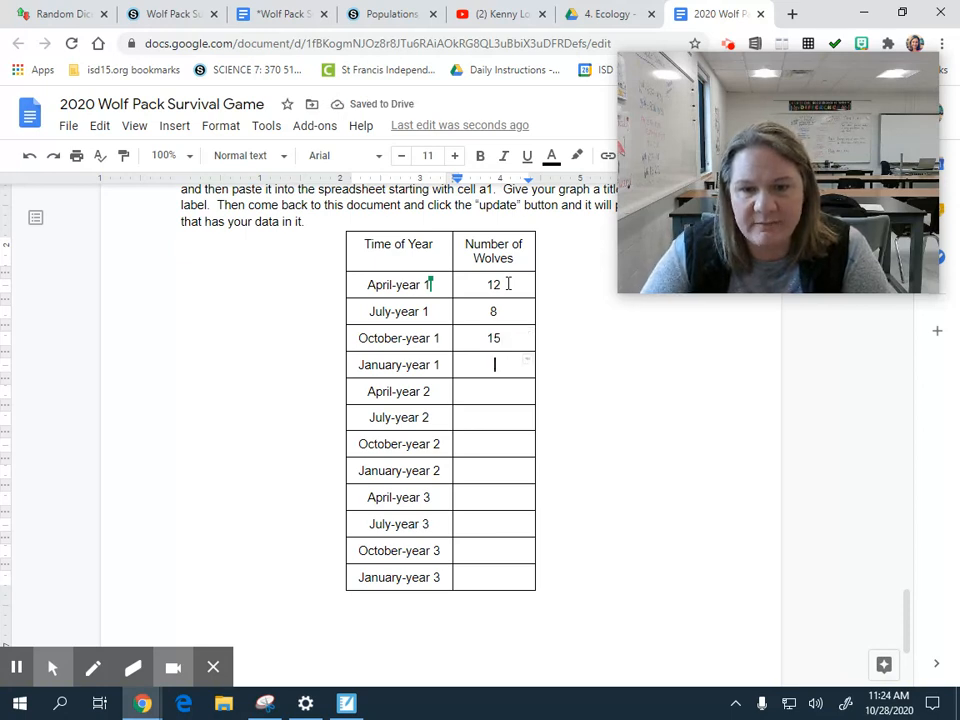
pyautogui.write('13')
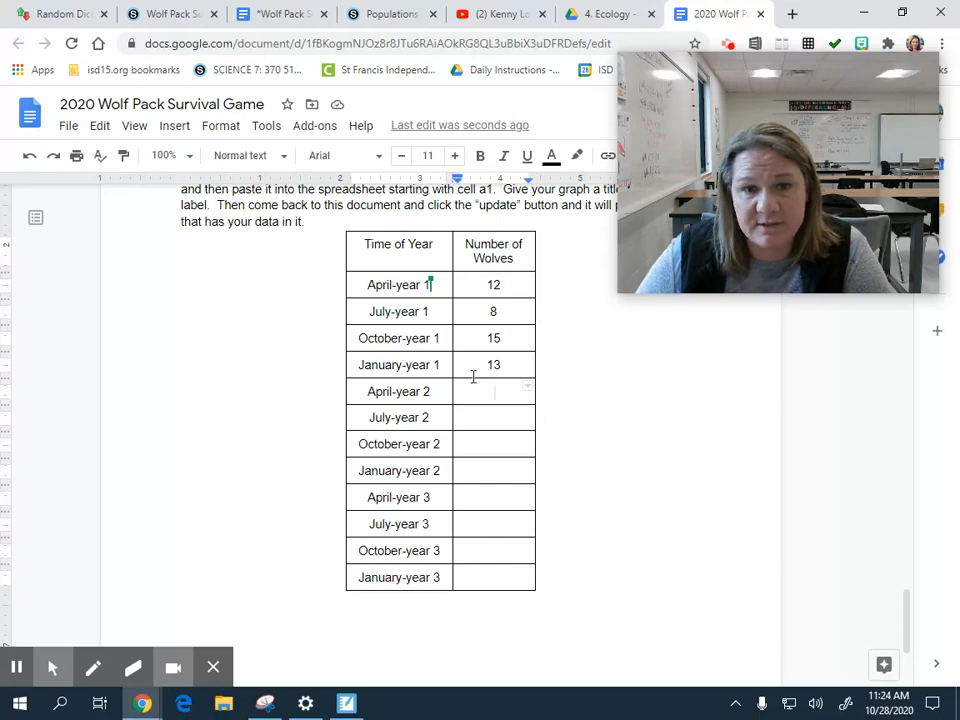
# - Enter the April, July, October and January wolf counts: 8, 14, 6, 2 for year 2 and 18, 12, 5, 3 for year 3
pyautogui.scroll(10, 435, 300)
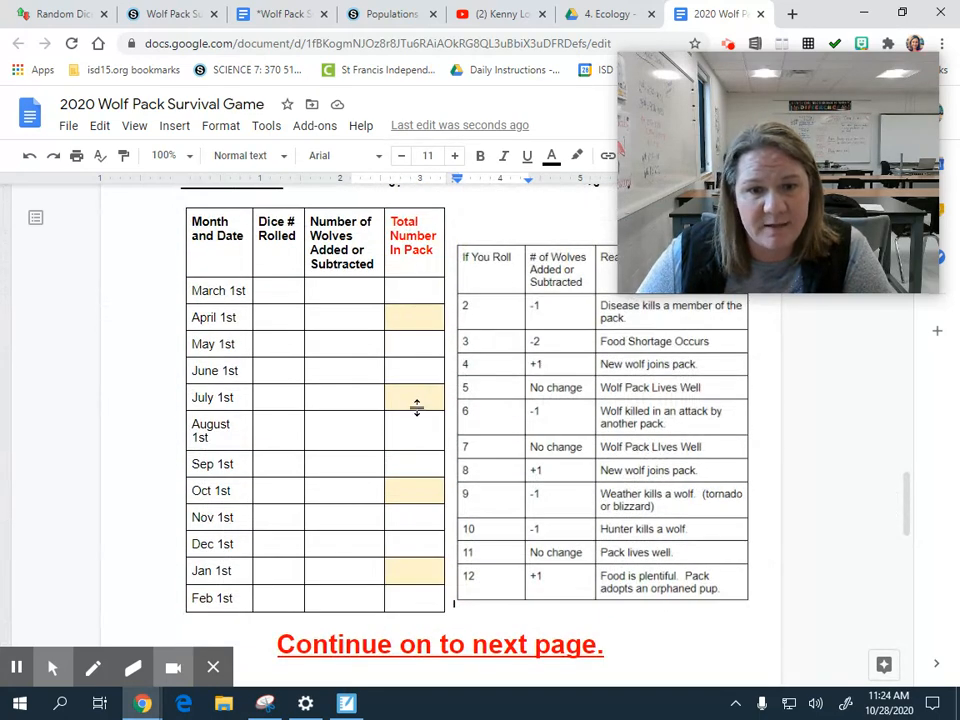
pyautogui.scroll(-12, 746, 489)
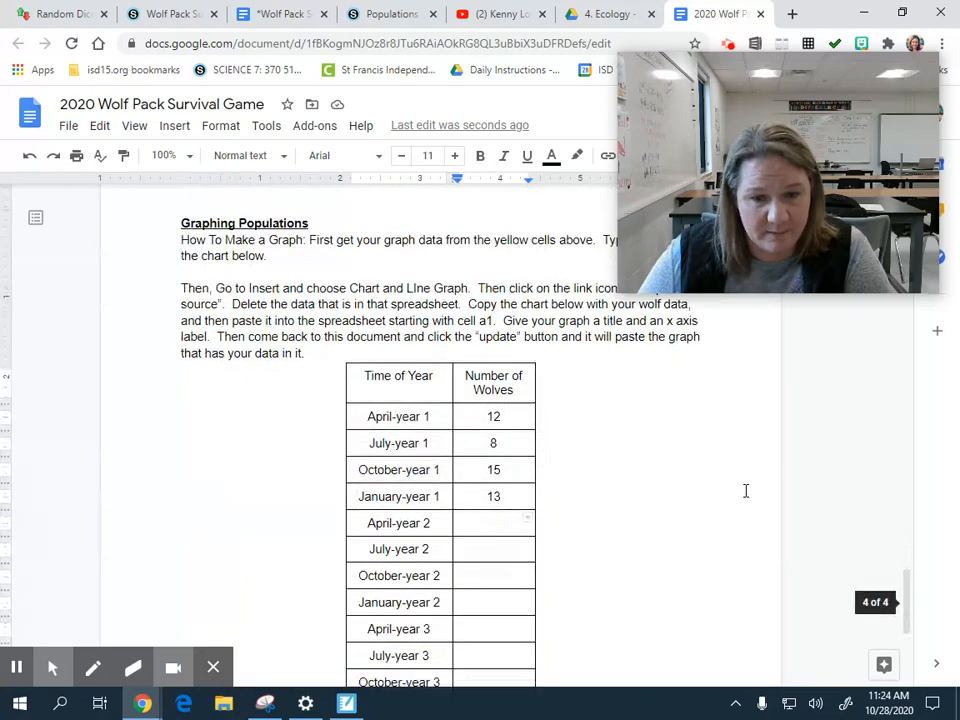
pyautogui.scroll(3, 518, 526)
pyautogui.moveTo(498, 479); pyautogui.dragTo(528, 476)
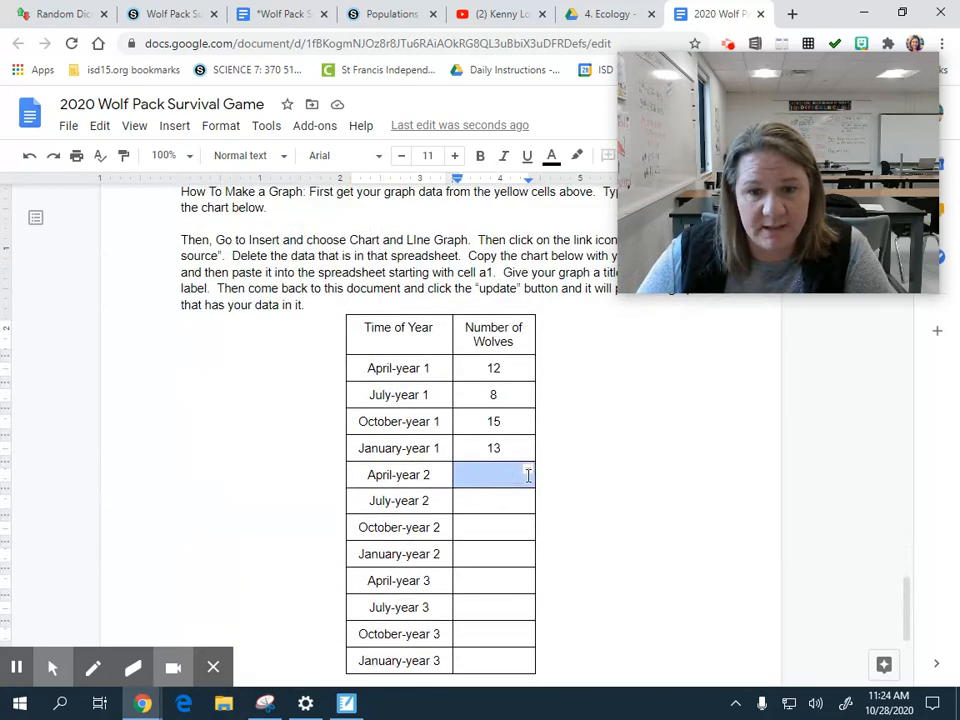
pyautogui.click(505, 474)
pyautogui.write('8')
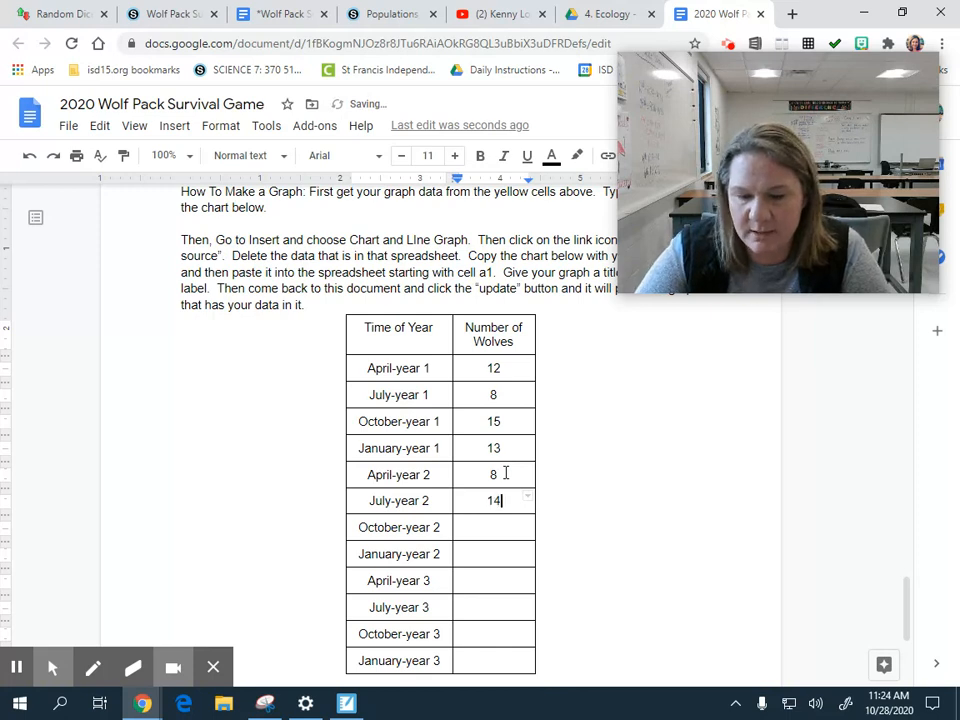
pyautogui.write('6')
pyautogui.write('2')
pyautogui.press('Down')
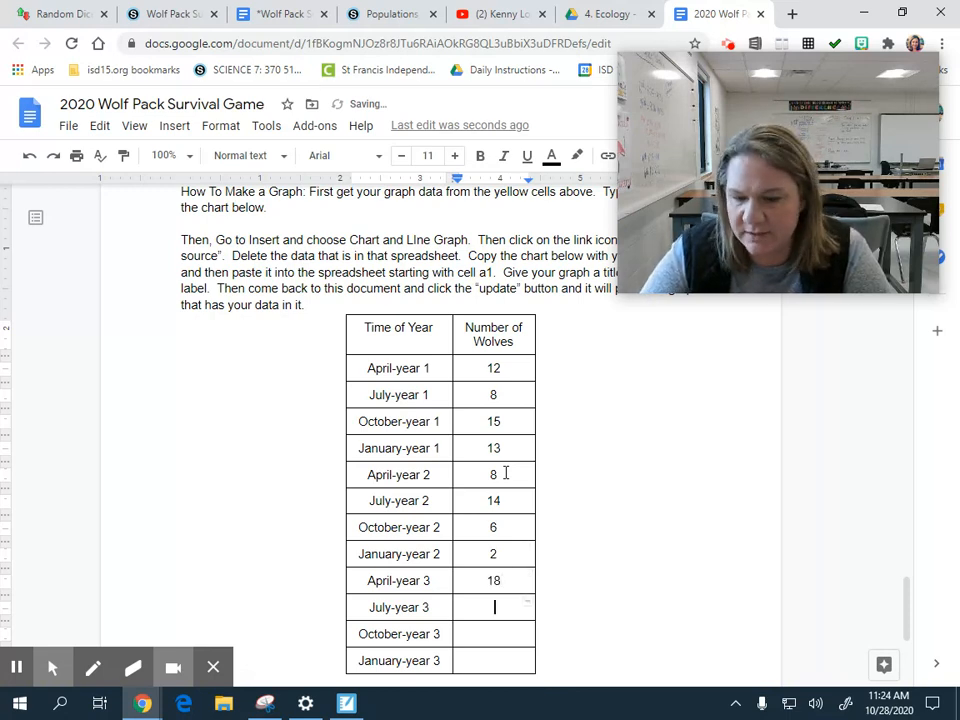
pyautogui.write('12')
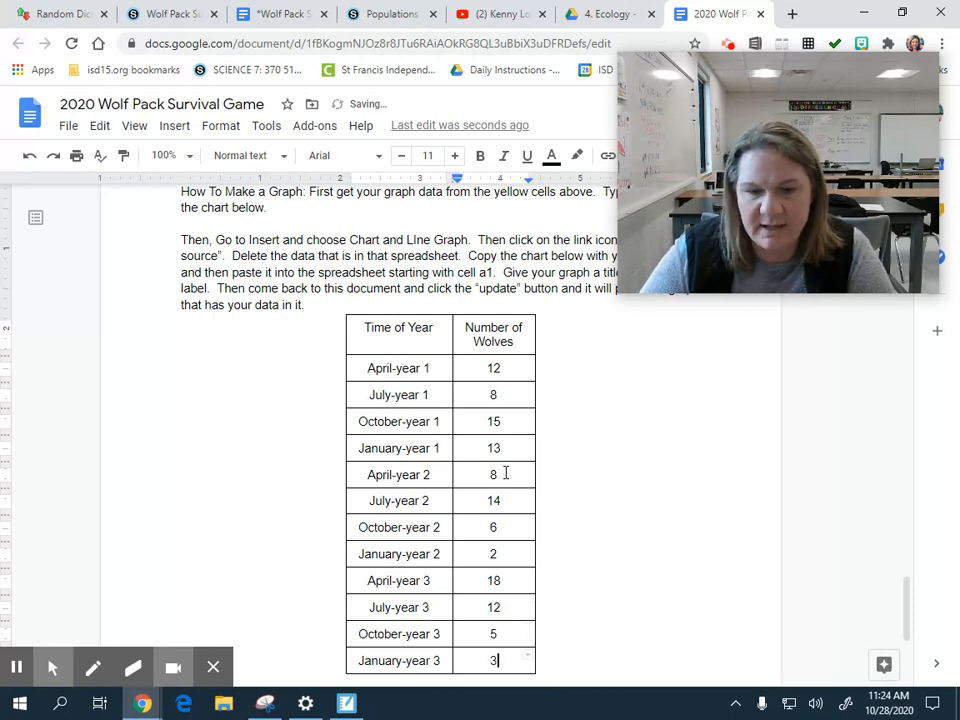
pyautogui.scroll(2, 619, 508)
pyautogui.scroll(-2, 622, 497)
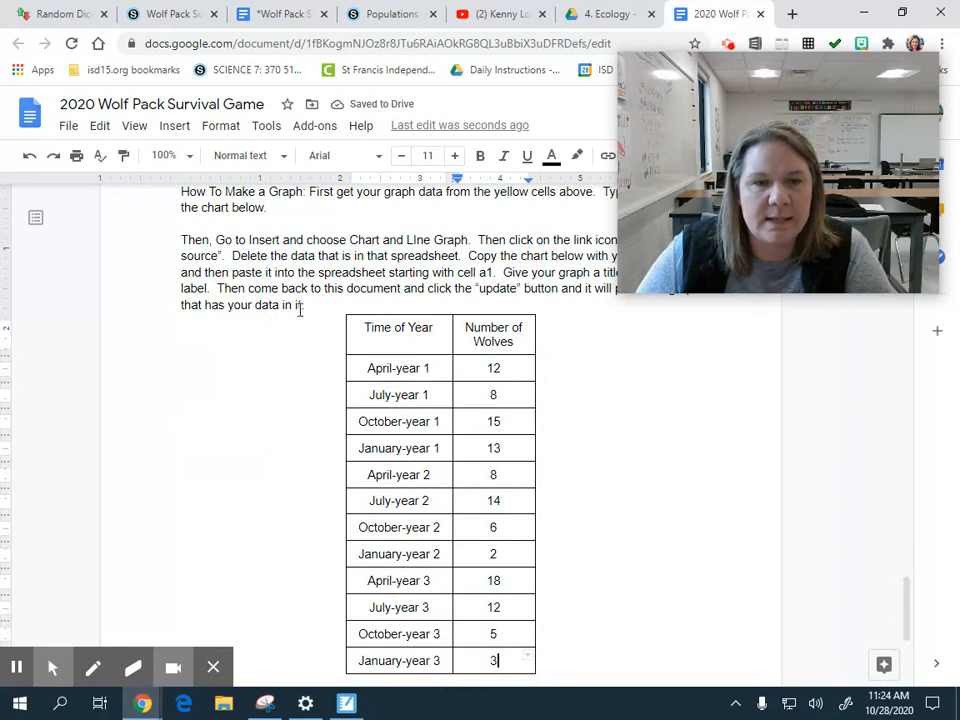
pyautogui.moveTo(366, 320); pyautogui.dragTo(497, 366)
pyautogui.click(265, 360)
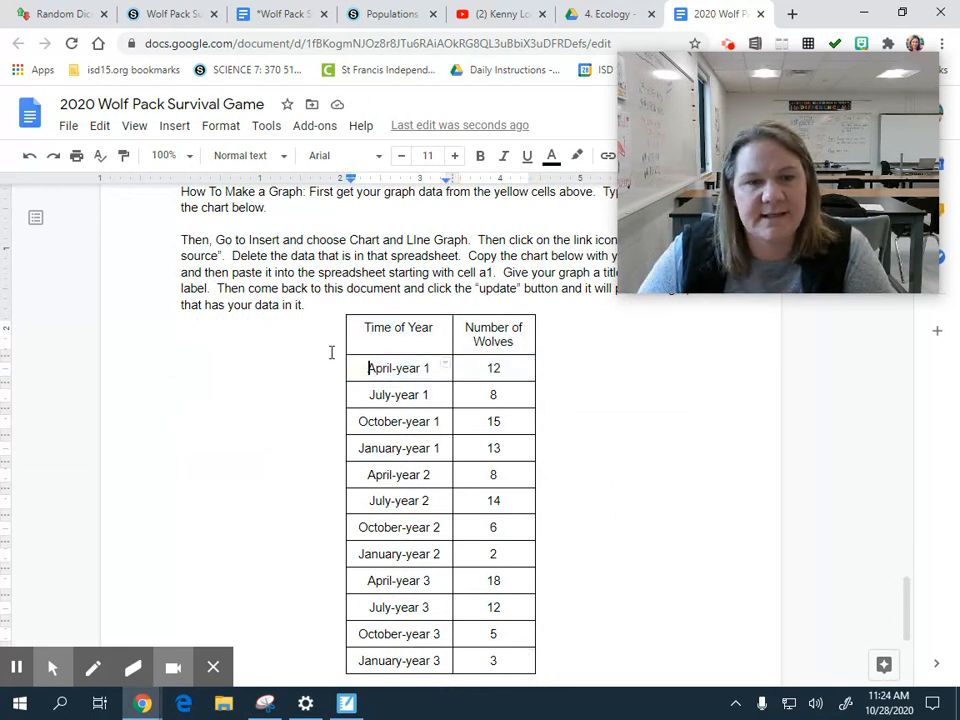
pyautogui.click(176, 127)
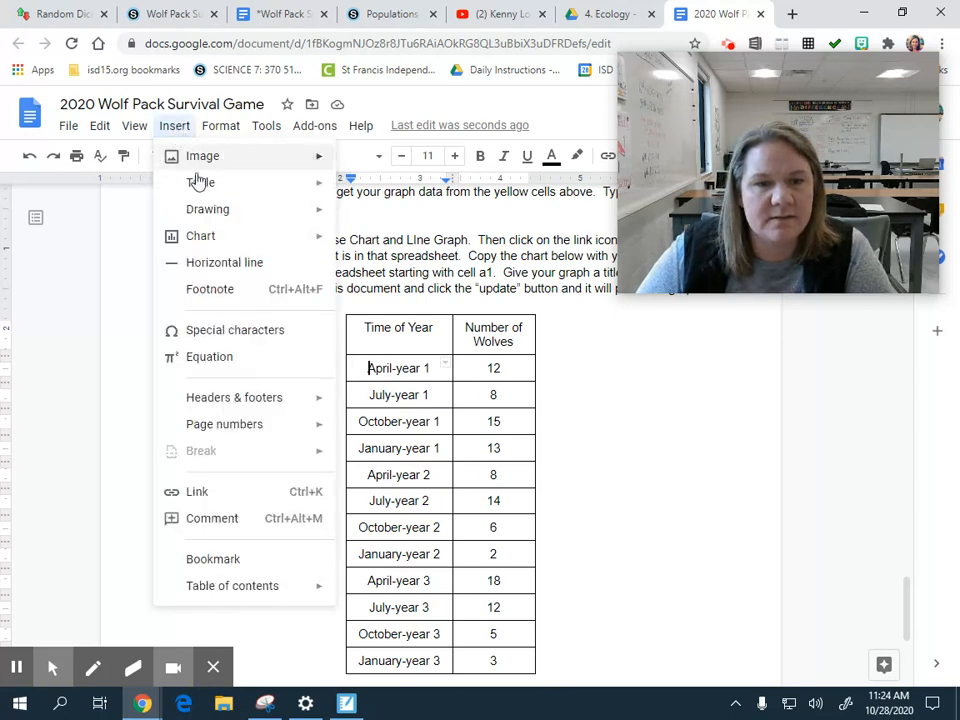
pyautogui.scroll(-3, 553, 396)
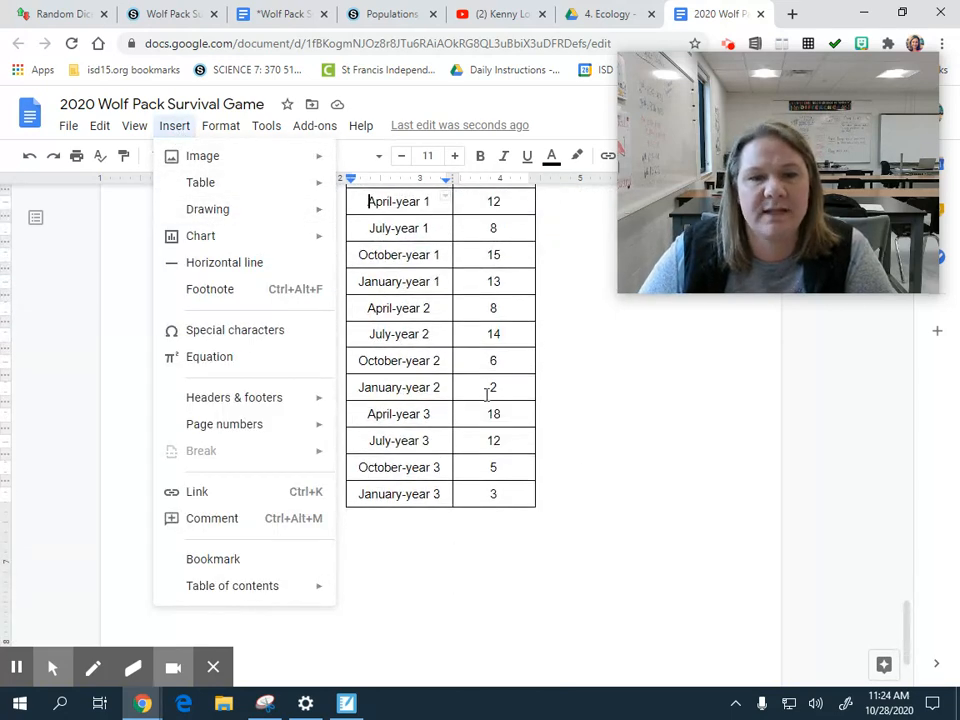
pyautogui.scroll(3, 634, 441)
pyautogui.click(706, 450)
# - Review the Graphing Populations instructions and the completed wolf count table beneath them
pyautogui.scroll(5, 560, 510)
pyautogui.scroll(-3, 426, 563)
pyautogui.scroll(-3, 378, 552)
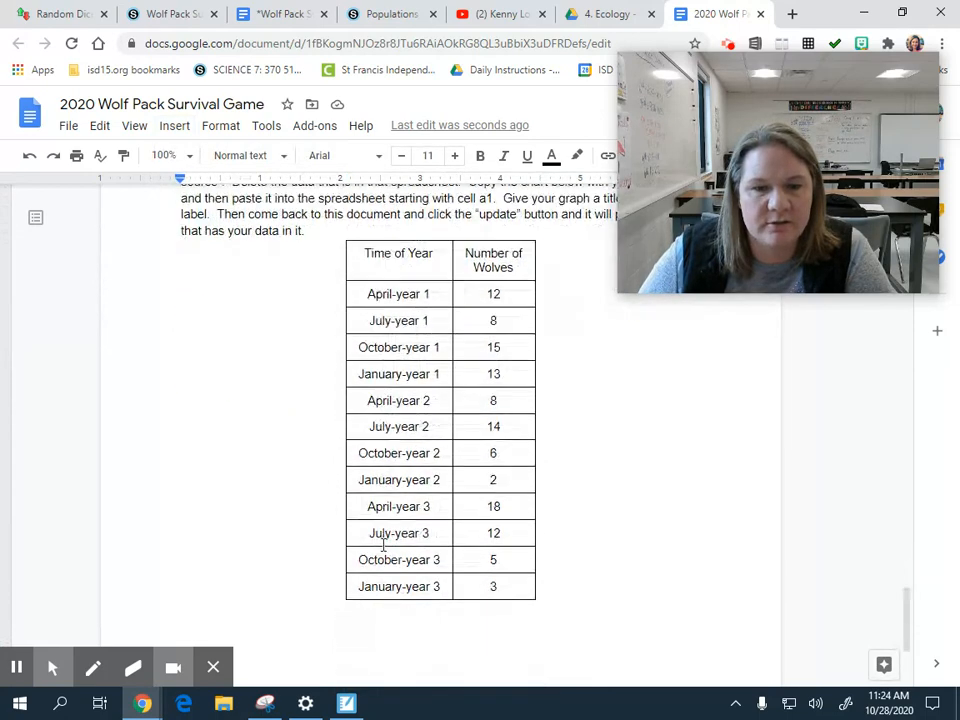
pyautogui.click(373, 424)
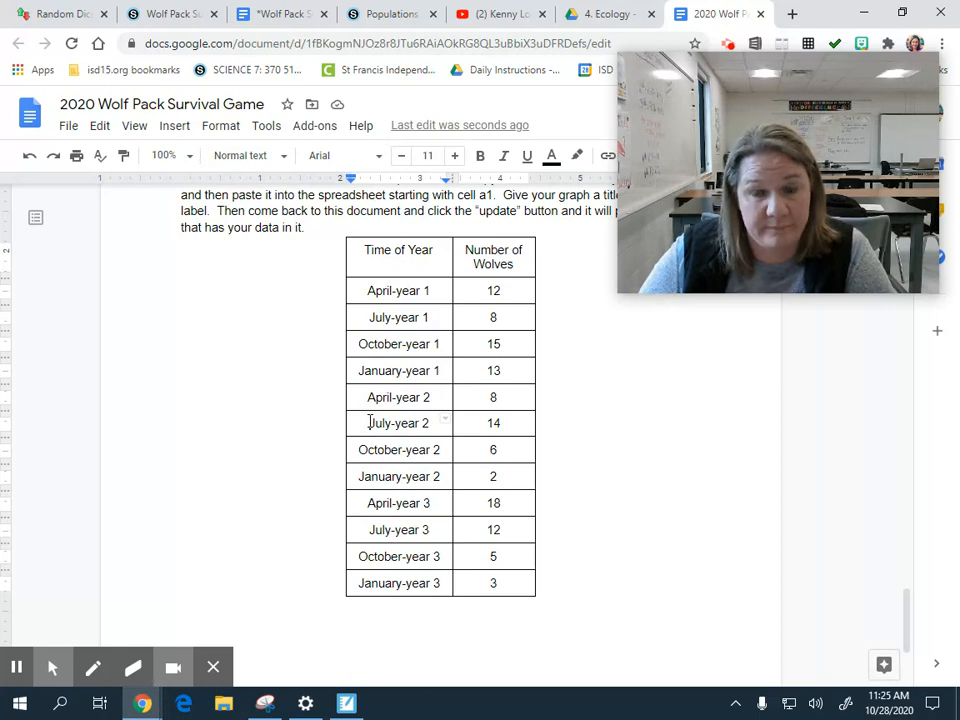
pyautogui.scroll(5, 566, 587)
pyautogui.scroll(-7, 561, 591)
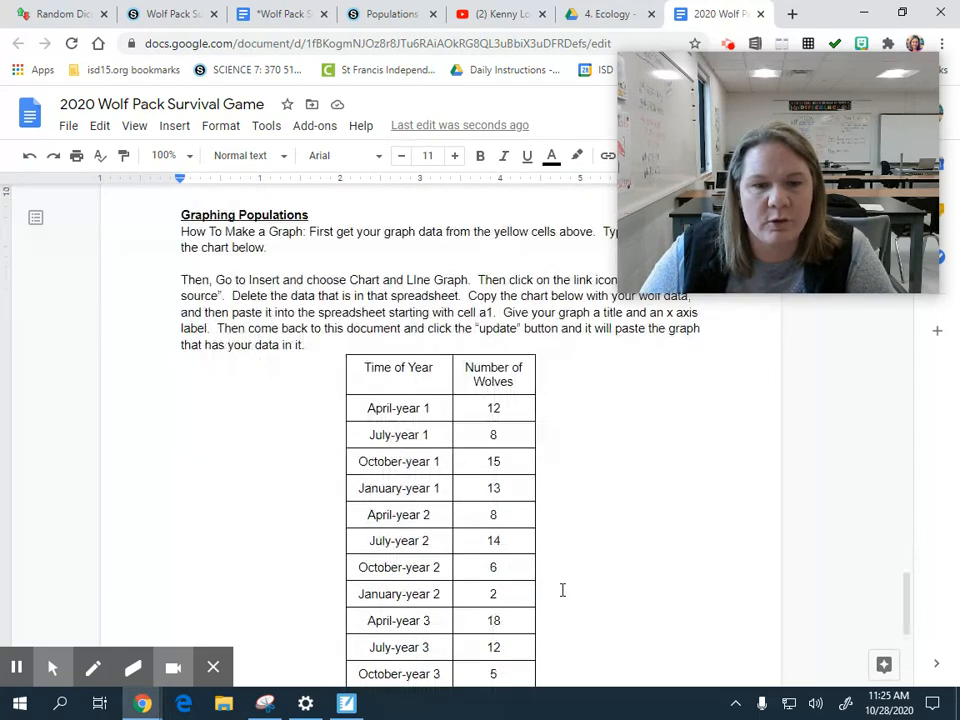
pyautogui.scroll(-1, 566, 420)
pyautogui.scroll(5, 559, 493)
pyautogui.scroll(-3, 335, 333)
# - Place the text cursor below the wolf count table and add a blank line there
pyautogui.click(322, 311)
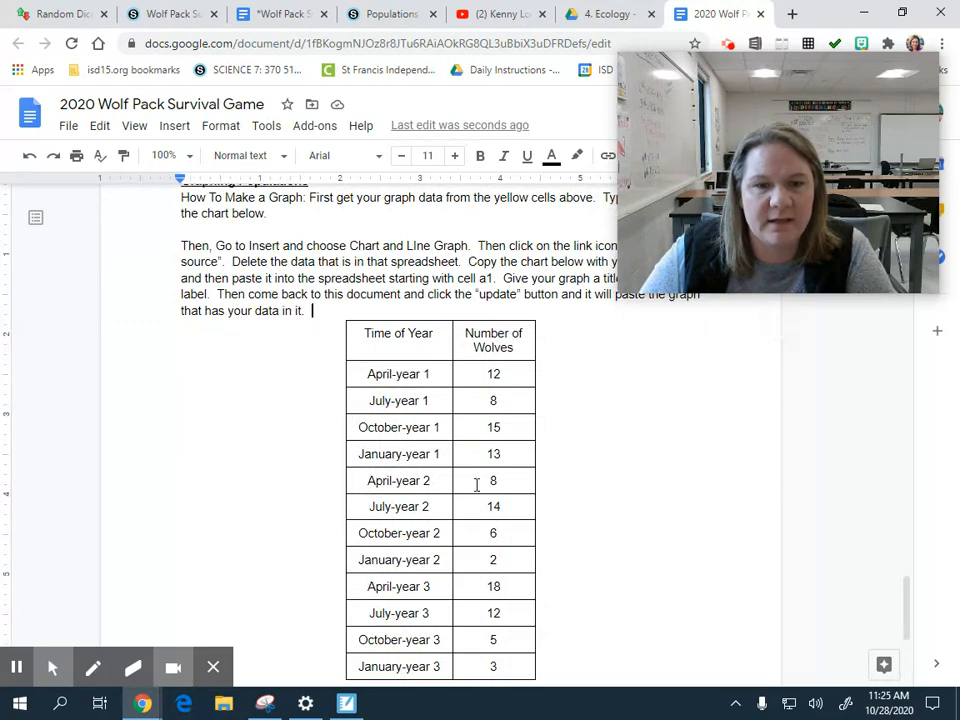
pyautogui.press('Down')
pyautogui.press('Down')
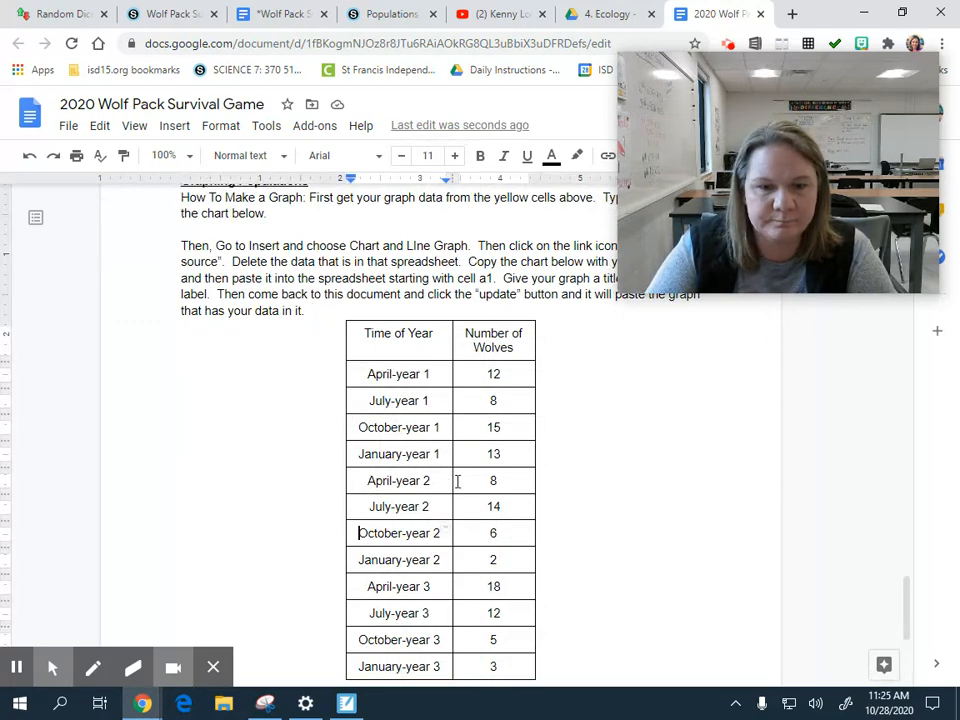
pyautogui.press('Down')
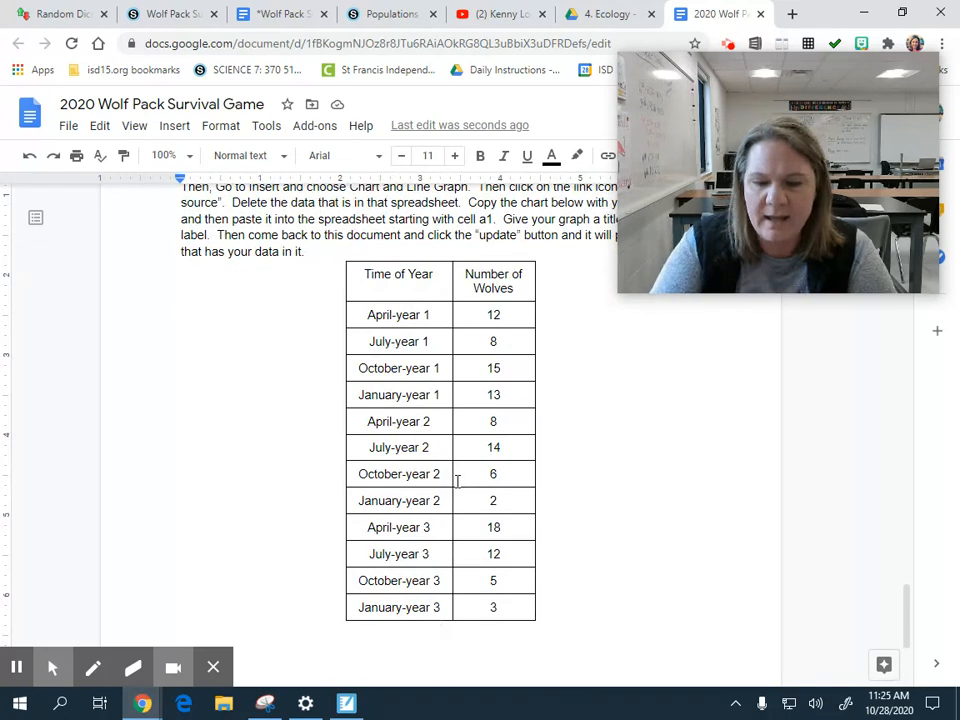
pyautogui.press('Return')
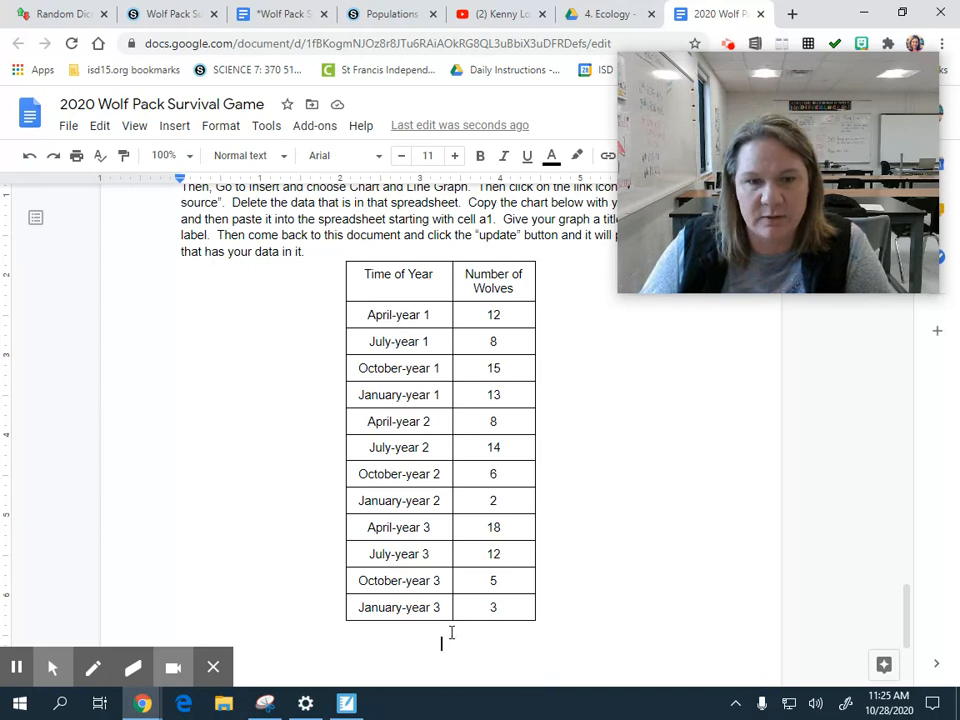
pyautogui.hotkey('ctrl', 'a')
pyautogui.click(183, 129)
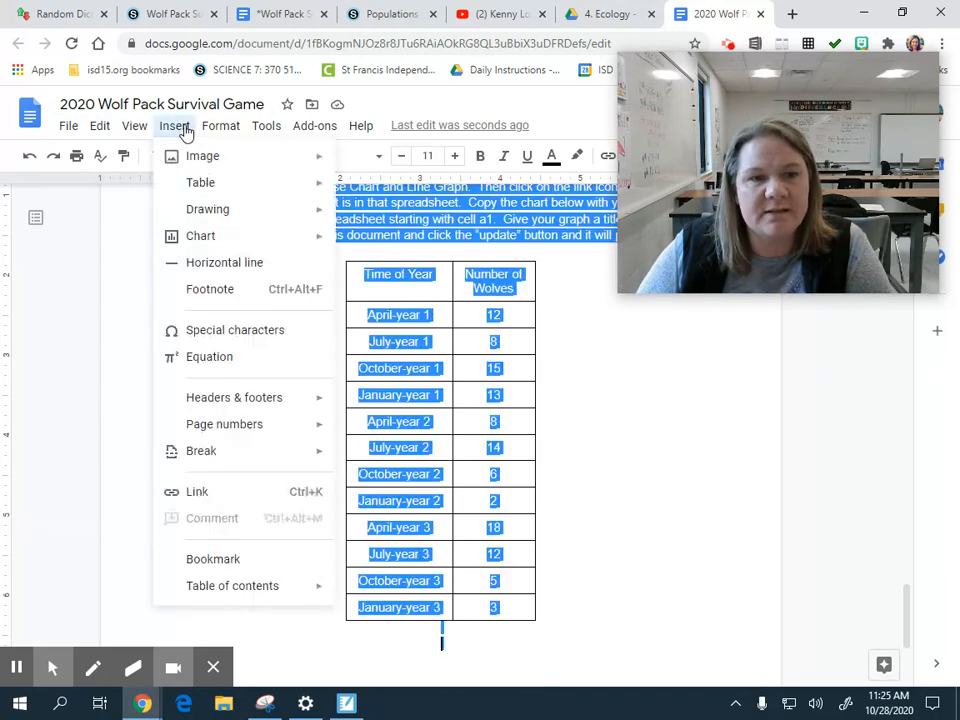
pyautogui.click(618, 403)
pyautogui.scroll(4, 547, 555)
pyautogui.scroll(-7, 563, 544)
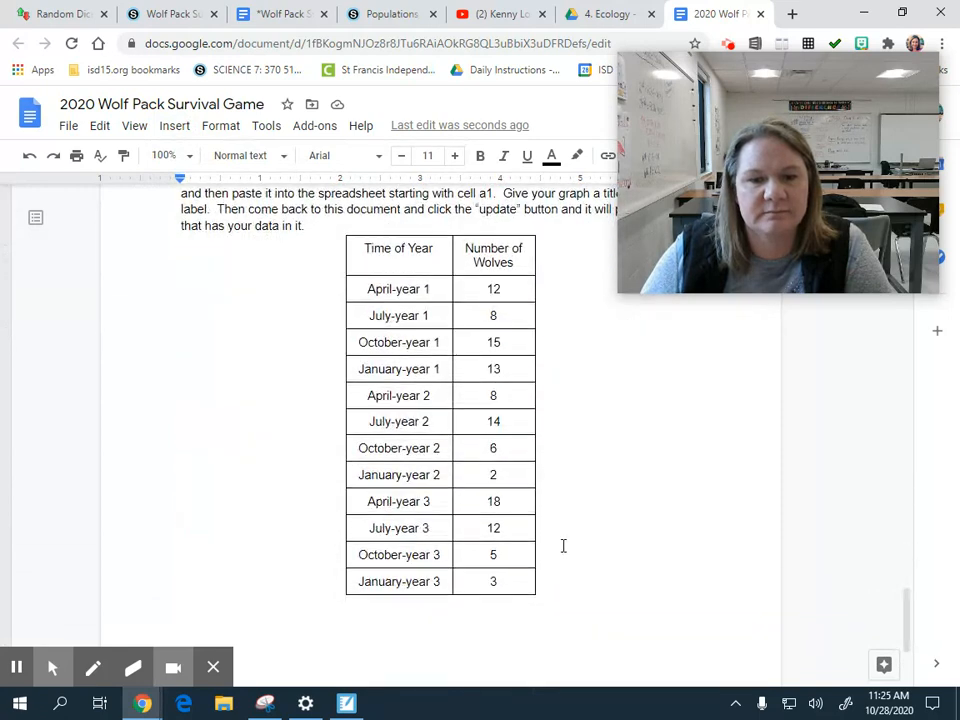
# - Insert a line chart into the document below the wolf count table
pyautogui.click(172, 128)
pyautogui.moveTo(198, 220)
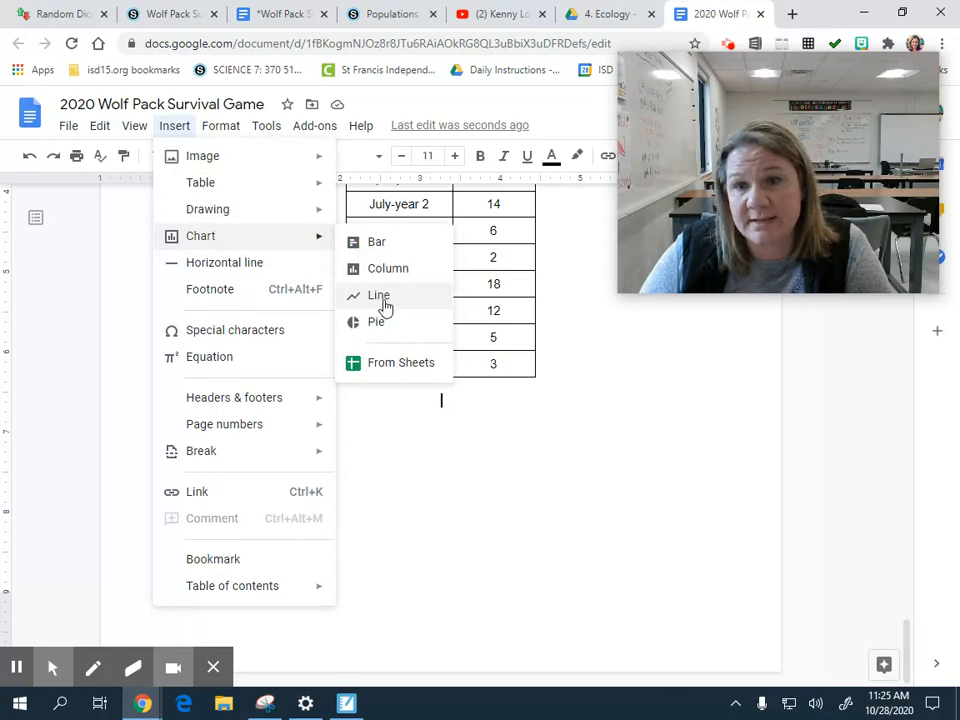
pyautogui.click(385, 303)
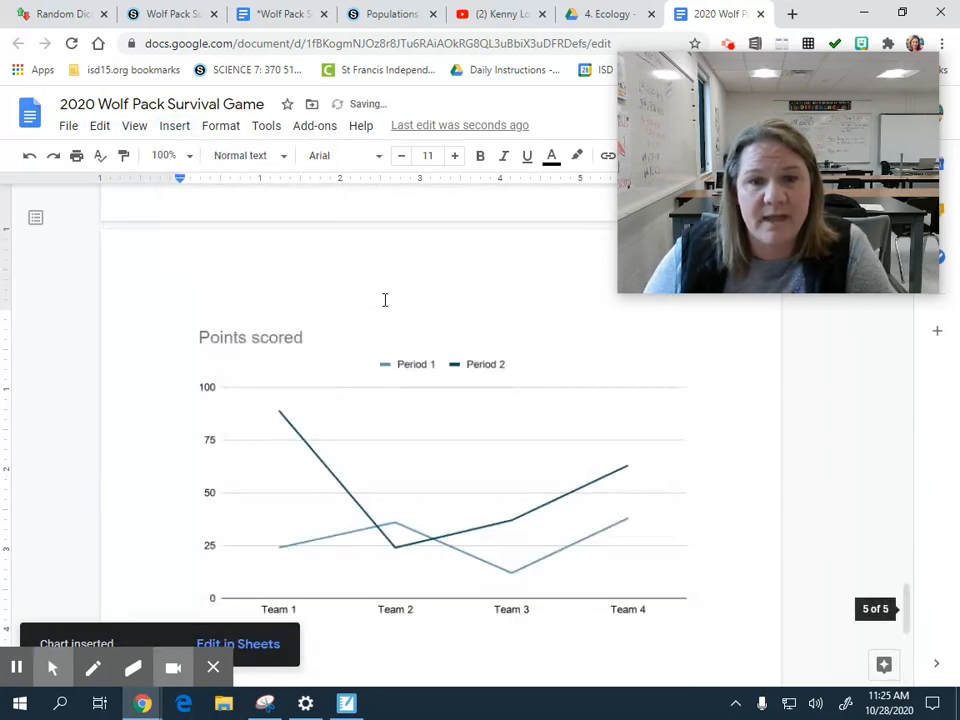
# - Select the inserted line chart and open its linked source spreadsheet
pyautogui.scroll(2, 530, 433)
pyautogui.scroll(-4, 530, 432)
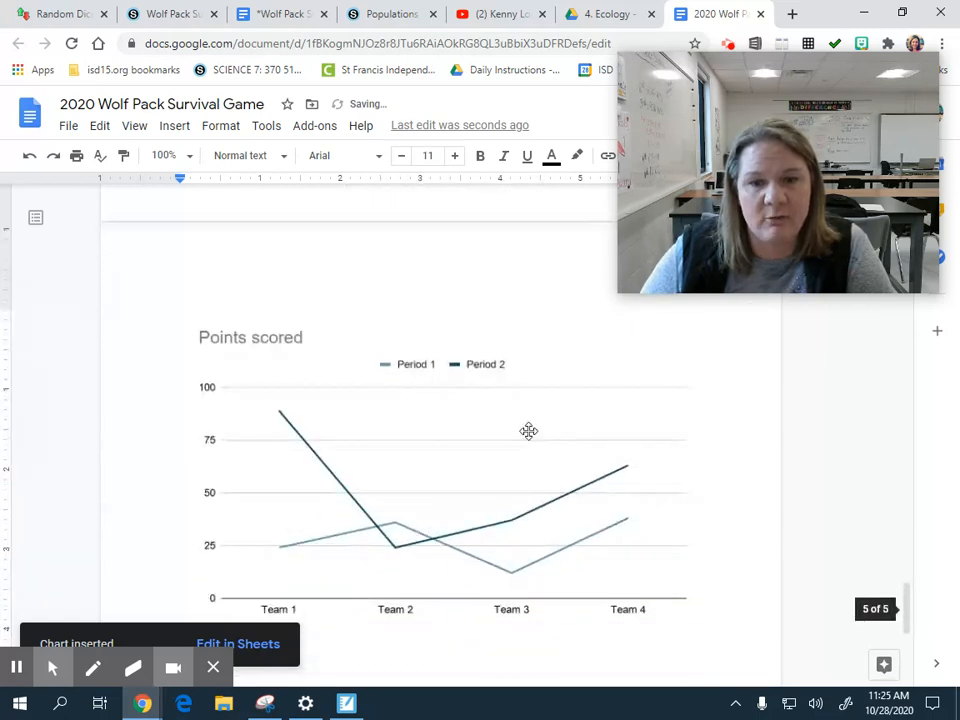
pyautogui.click(472, 499)
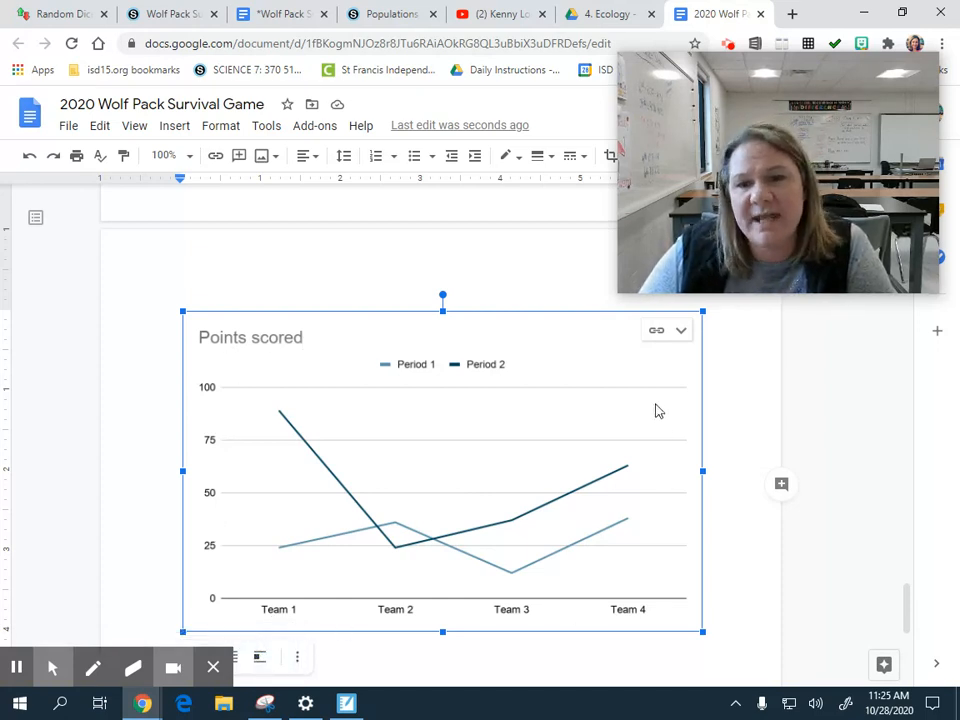
pyautogui.click(666, 336)
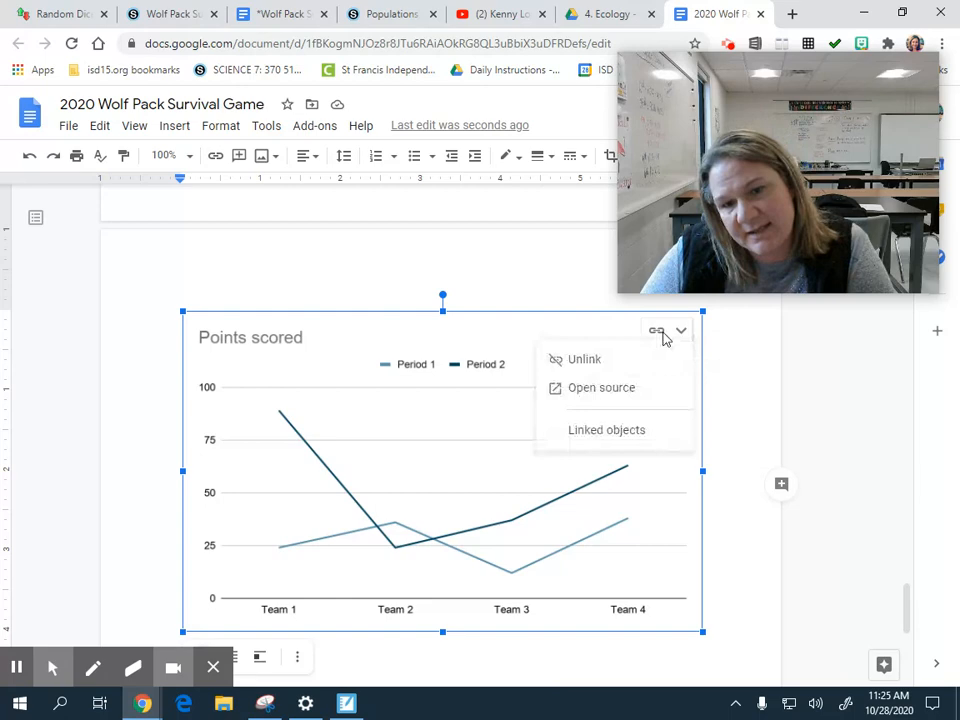
pyautogui.click(615, 394)
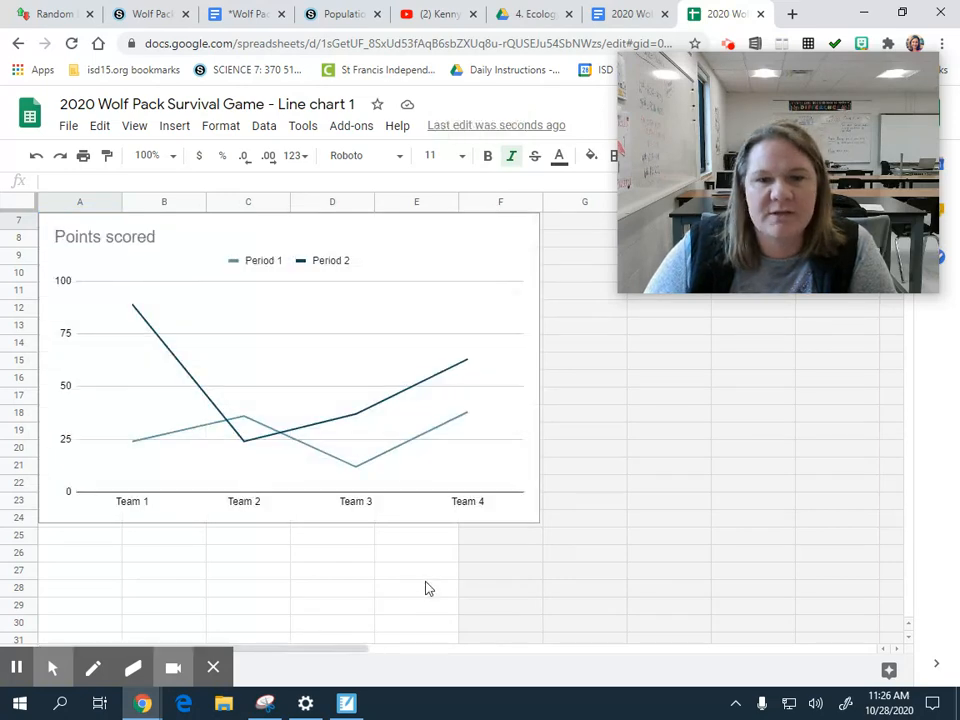
# - Move the Points scored chart clear of the sample data and delete the contents of cells A1:C5
pyautogui.moveTo(831, 223); pyautogui.dragTo(789, 165)
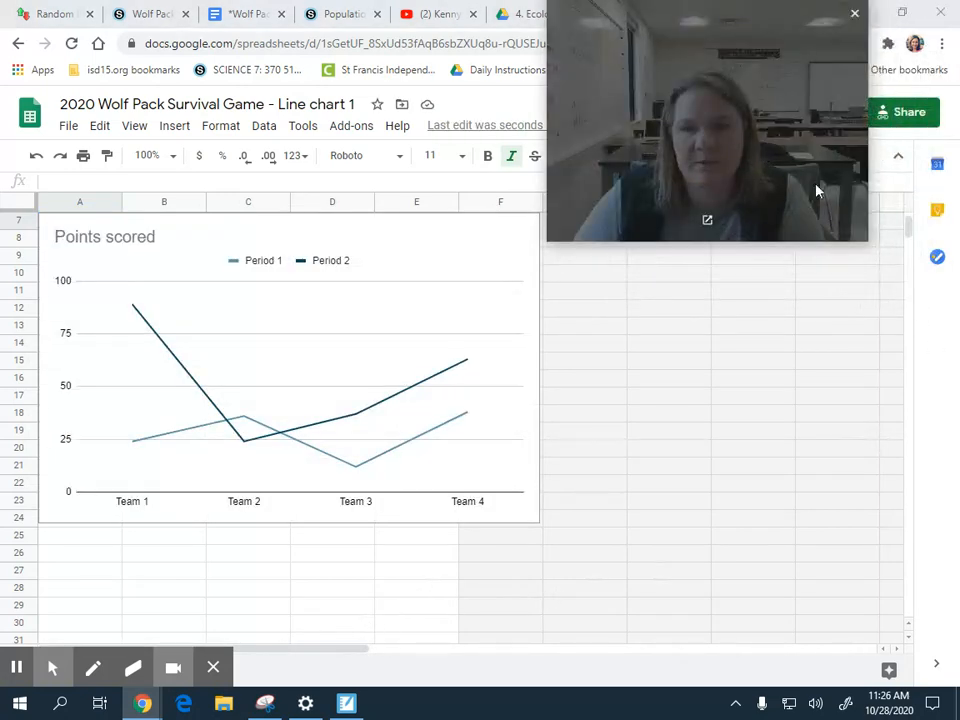
pyautogui.moveTo(908, 226); pyautogui.dragTo(907, 215)
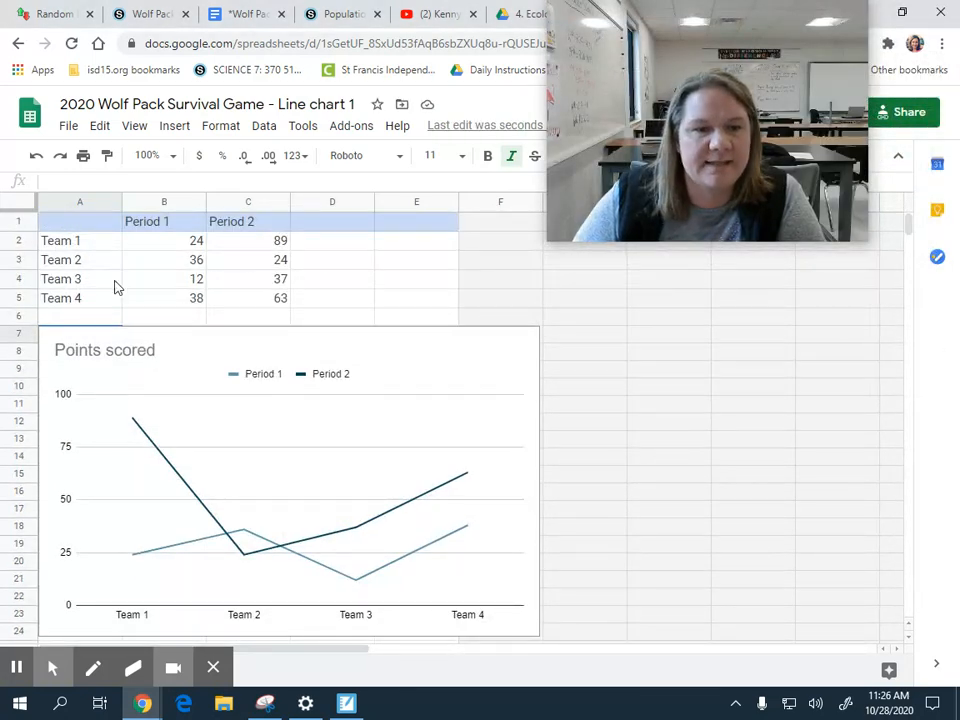
pyautogui.moveTo(255, 420); pyautogui.dragTo(582, 375)
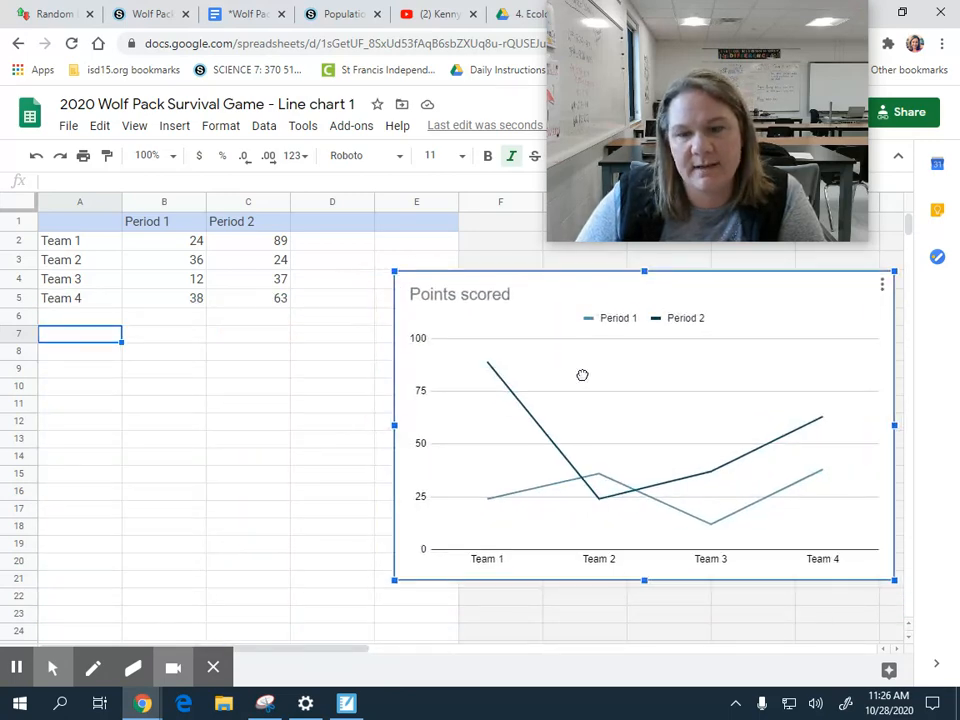
pyautogui.click(100, 227)
pyautogui.moveTo(135, 234); pyautogui.dragTo(274, 311)
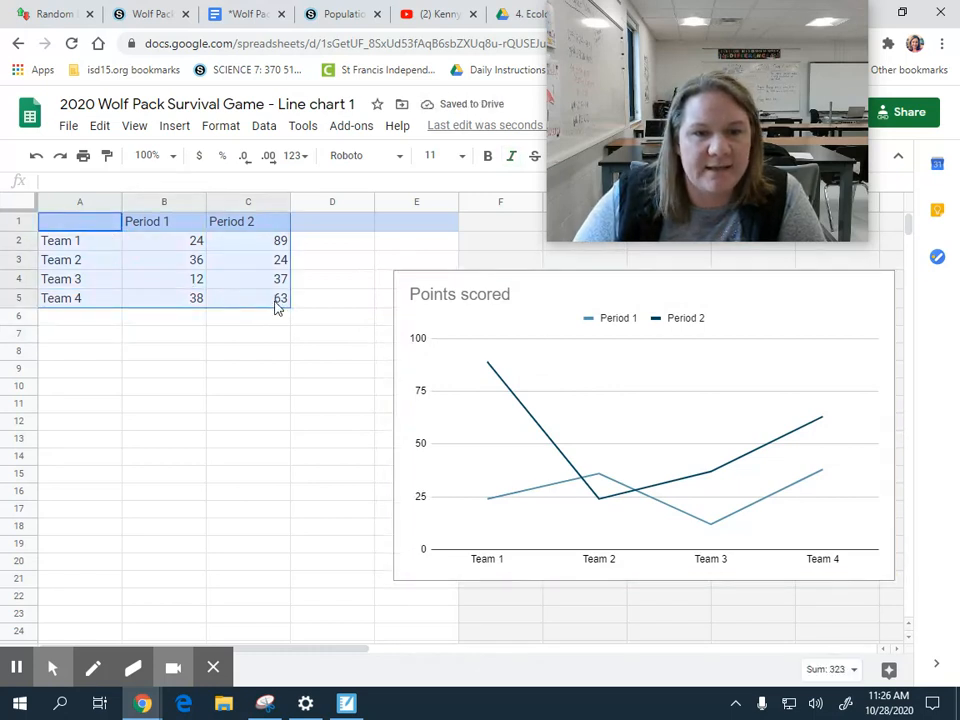
pyautogui.press('Delete')
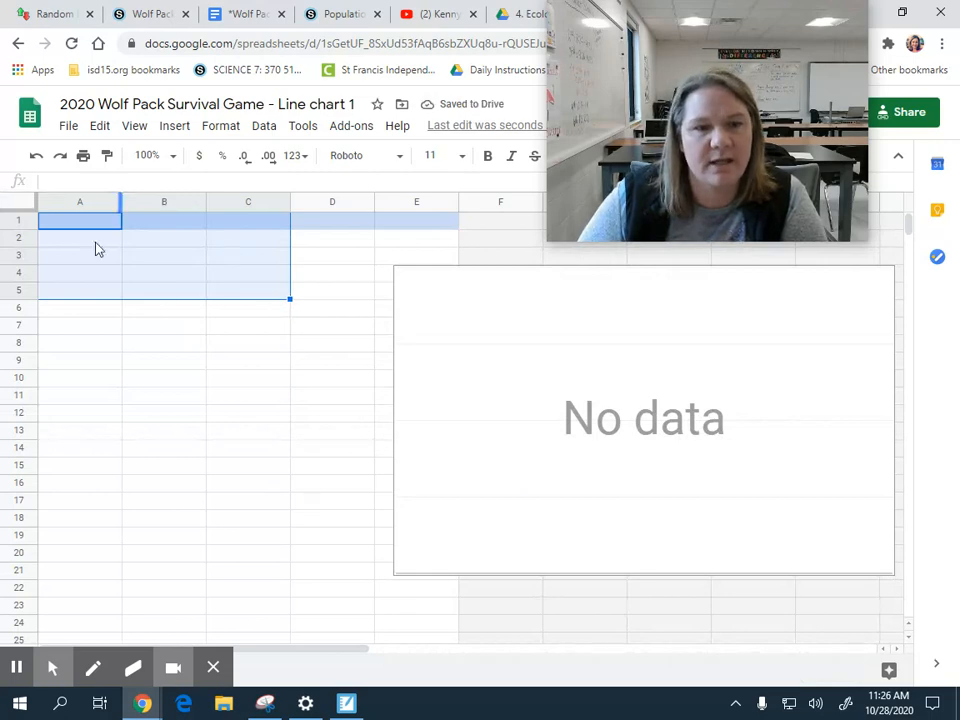
pyautogui.click(238, 18)
pyautogui.scroll(6, 384, 313)
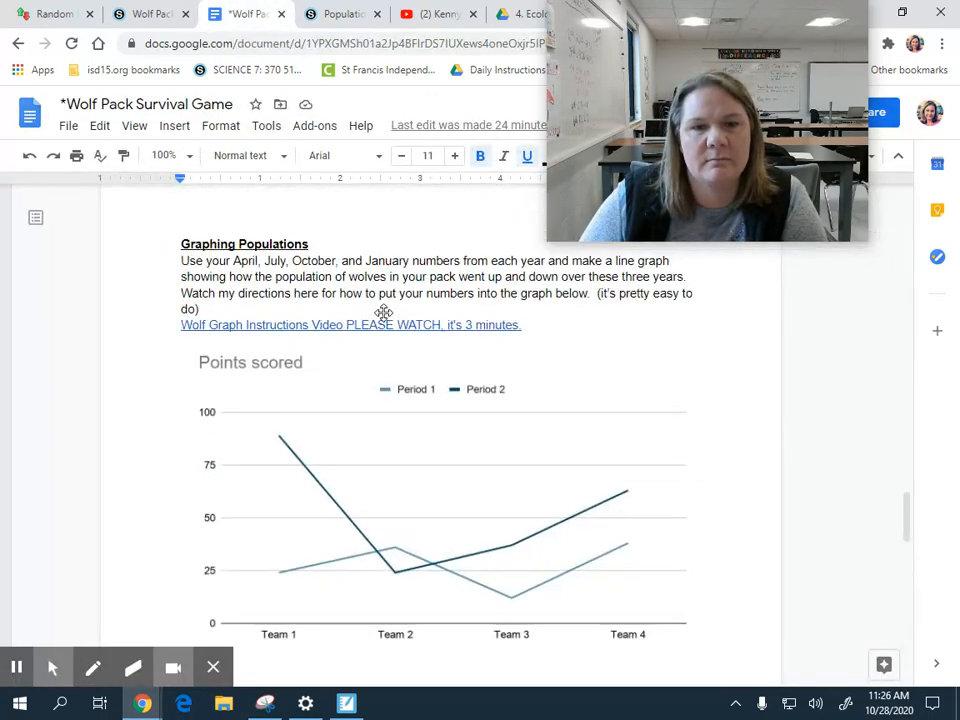
pyautogui.scroll(-4, 386, 316)
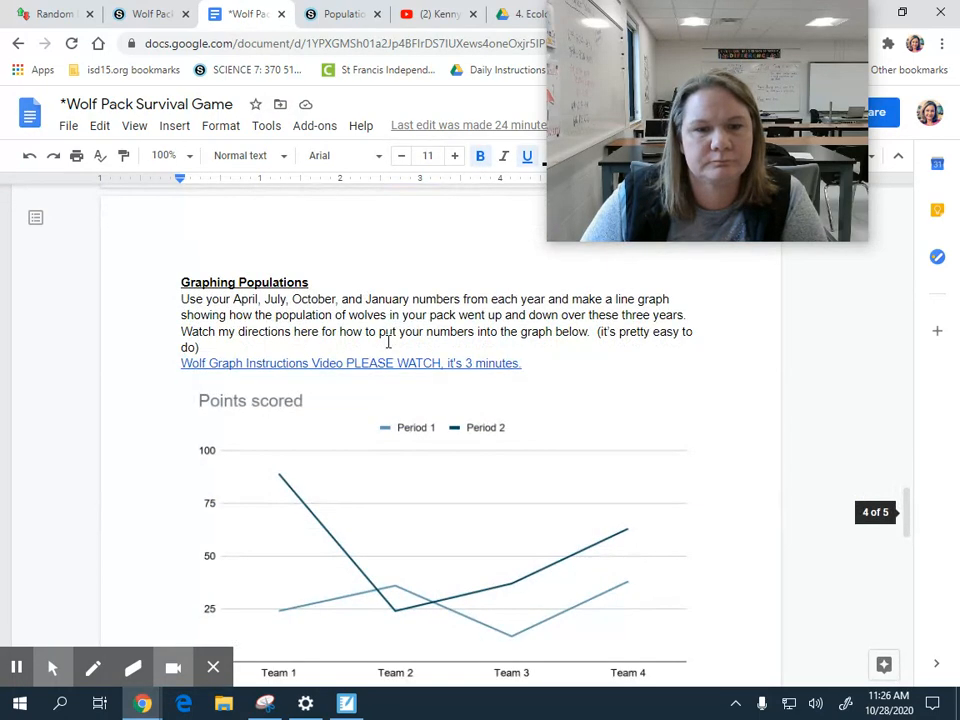
pyautogui.scroll(5, 399, 428)
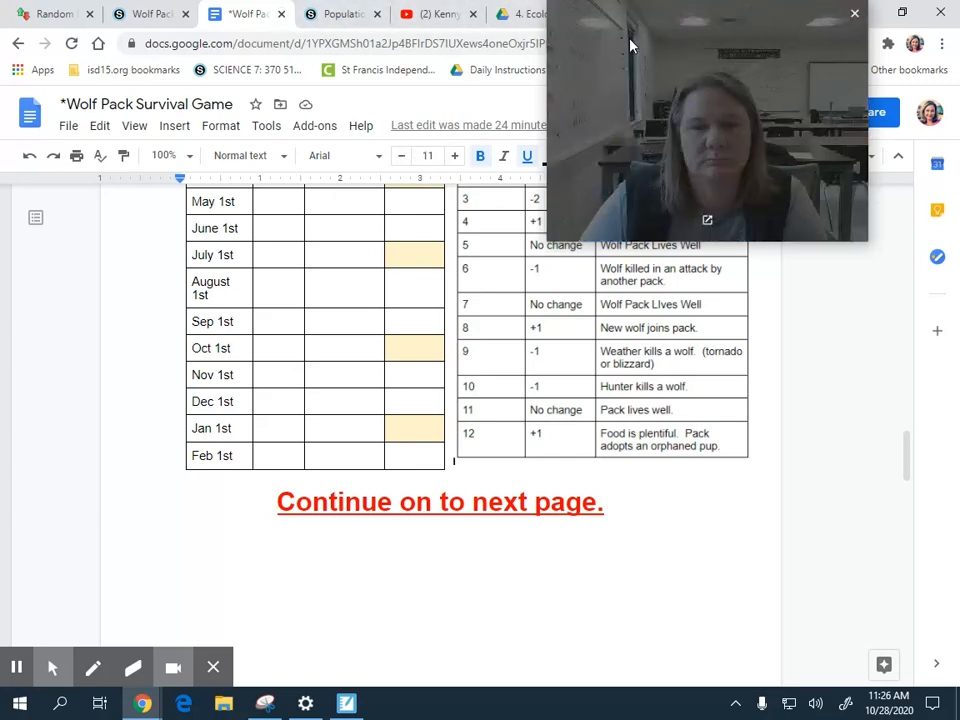
pyautogui.moveTo(628, 43); pyautogui.dragTo(628, 177)
# - Return to the 2020 Wolf Pack Survival Game document and copy the whole Time of Year and Number of Wolves table
pyautogui.click(615, 14)
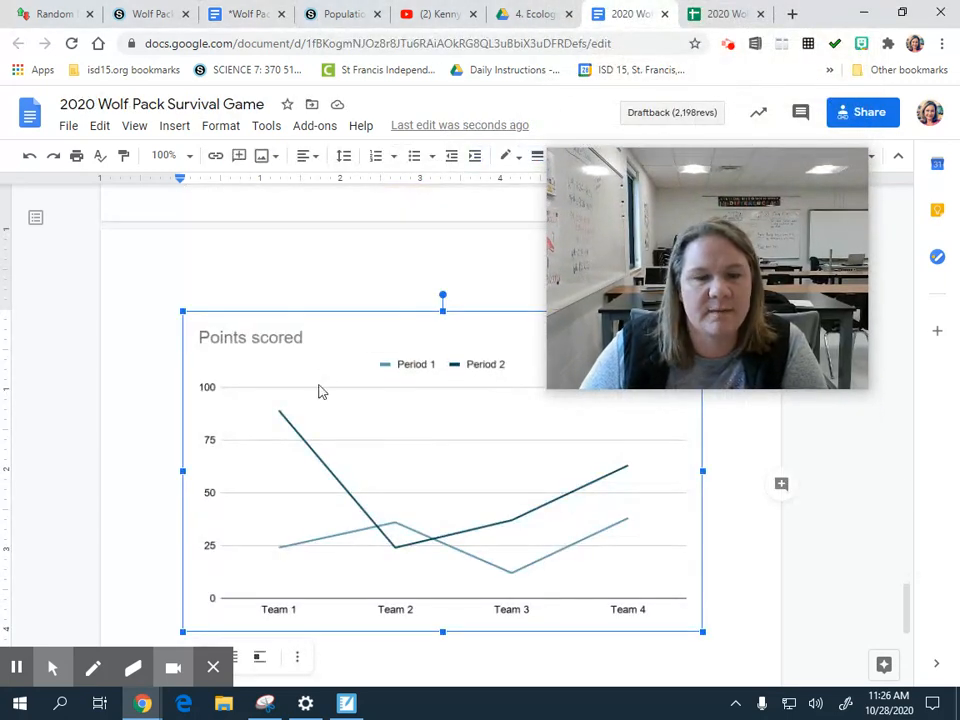
pyautogui.scroll(10, 448, 320)
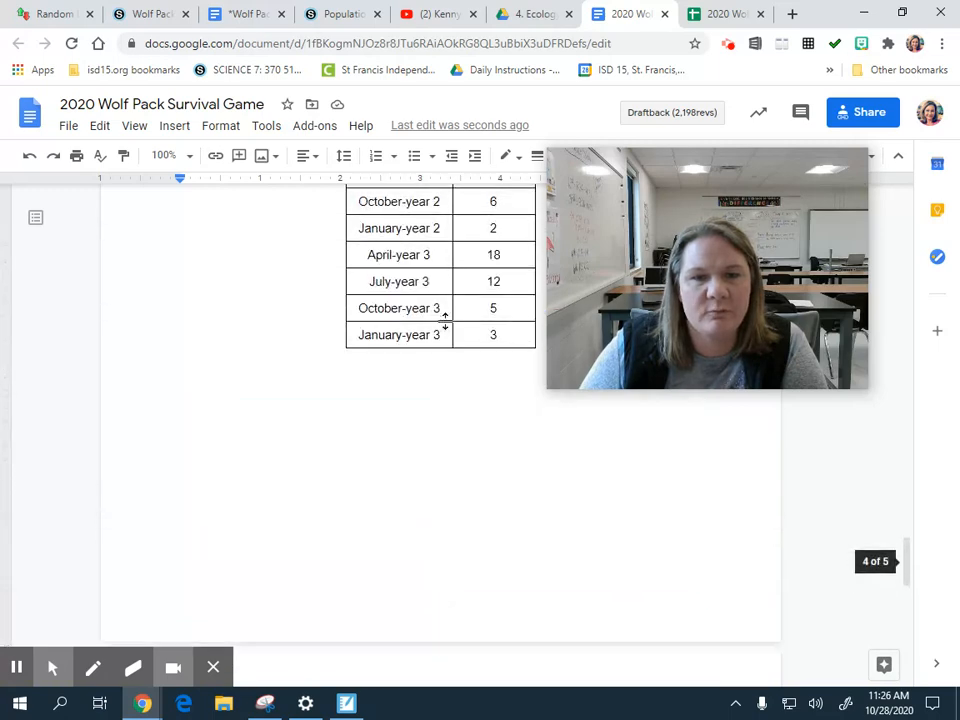
pyautogui.scroll(3, 447, 323)
pyautogui.moveTo(383, 249); pyautogui.dragTo(510, 590)
pyautogui.hotkey('ctrl', 'c')
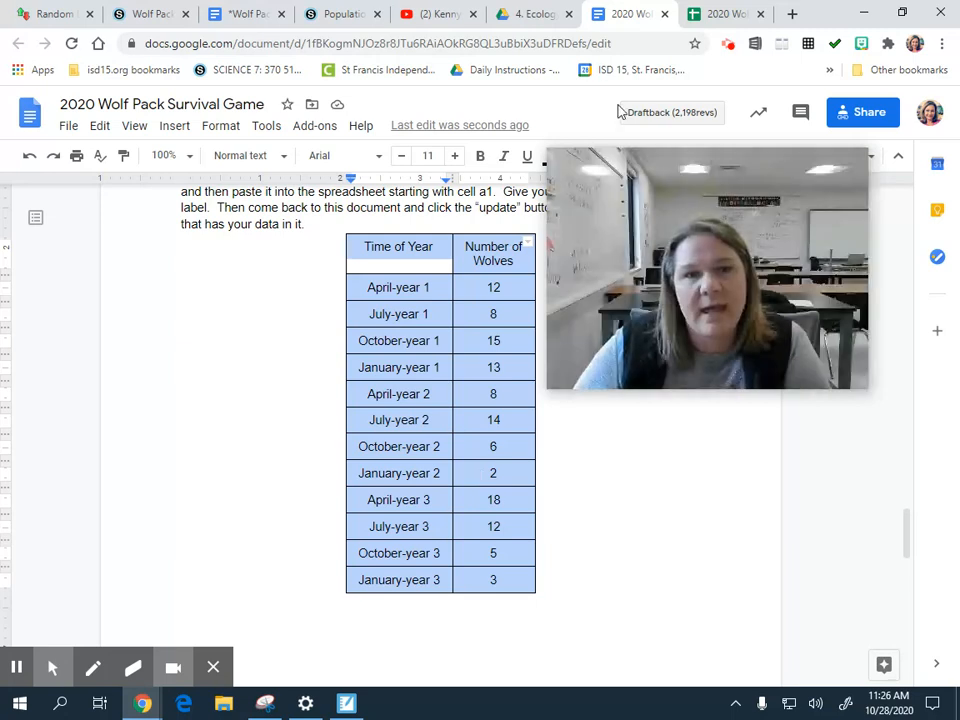
# - Close the five browser tabs between Random Dice and the 2020 Wolf Pack Survival Game document
pyautogui.click(186, 14)
pyautogui.click(186, 14)
pyautogui.click(186, 14)
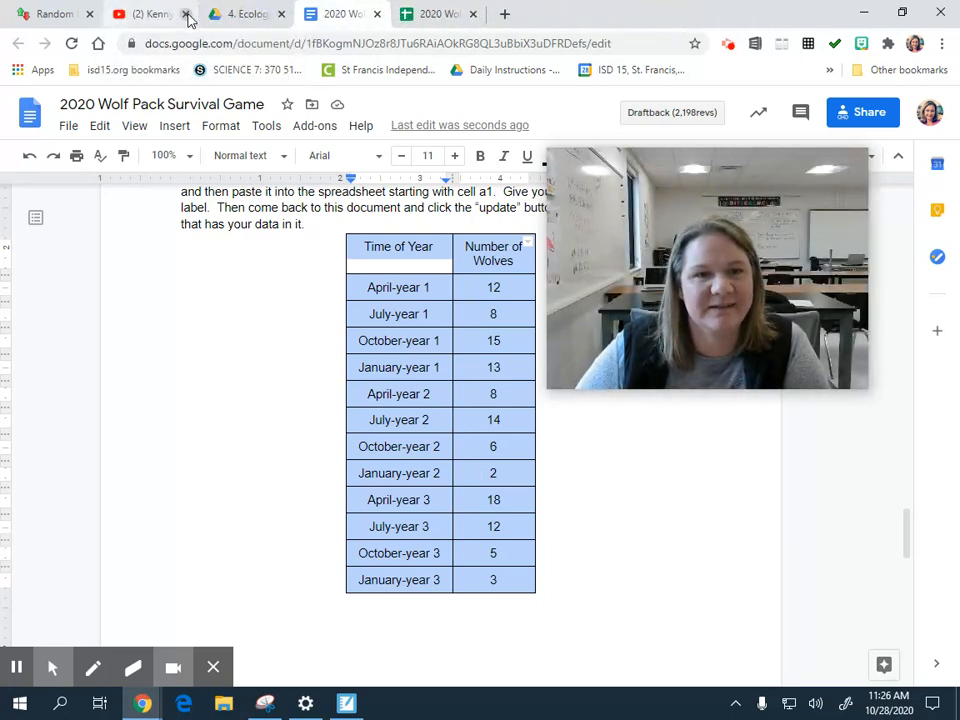
pyautogui.click(186, 14)
pyautogui.click(186, 14)
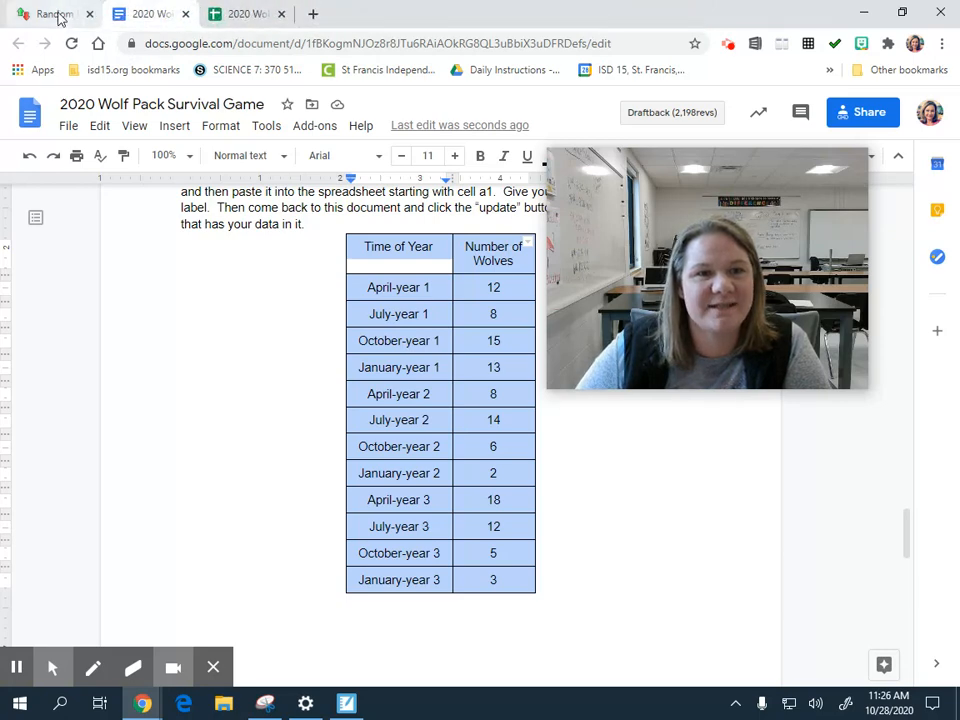
# - Switch to the Line chart 1 spreadsheet and paste the copied wolf table into cell A1
pyautogui.click(234, 16)
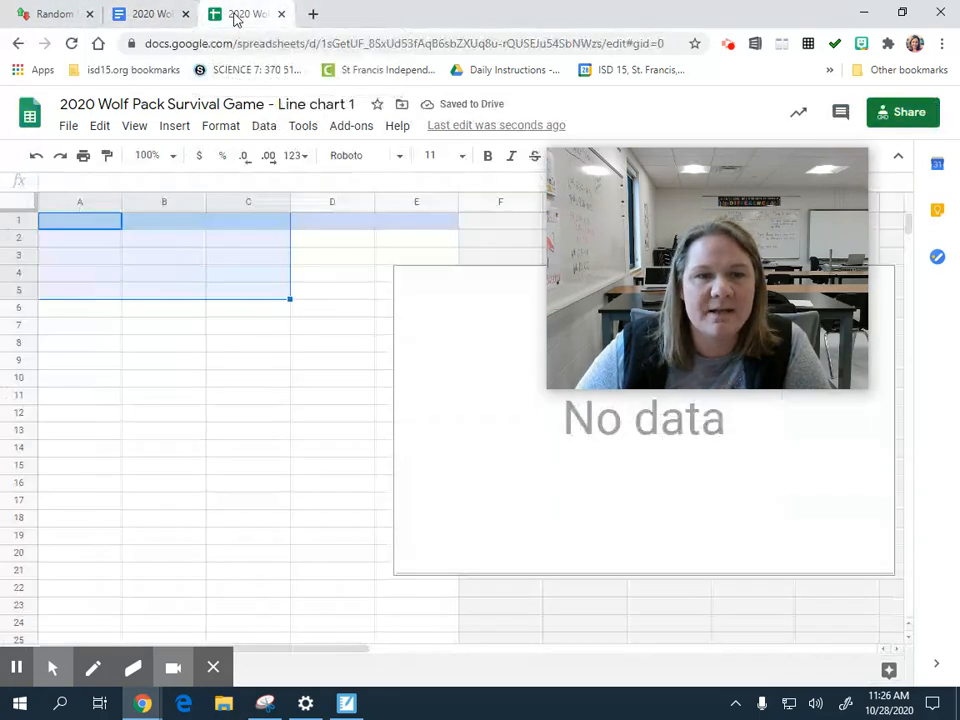
pyautogui.click(63, 226)
pyautogui.doubleClick(71, 222)
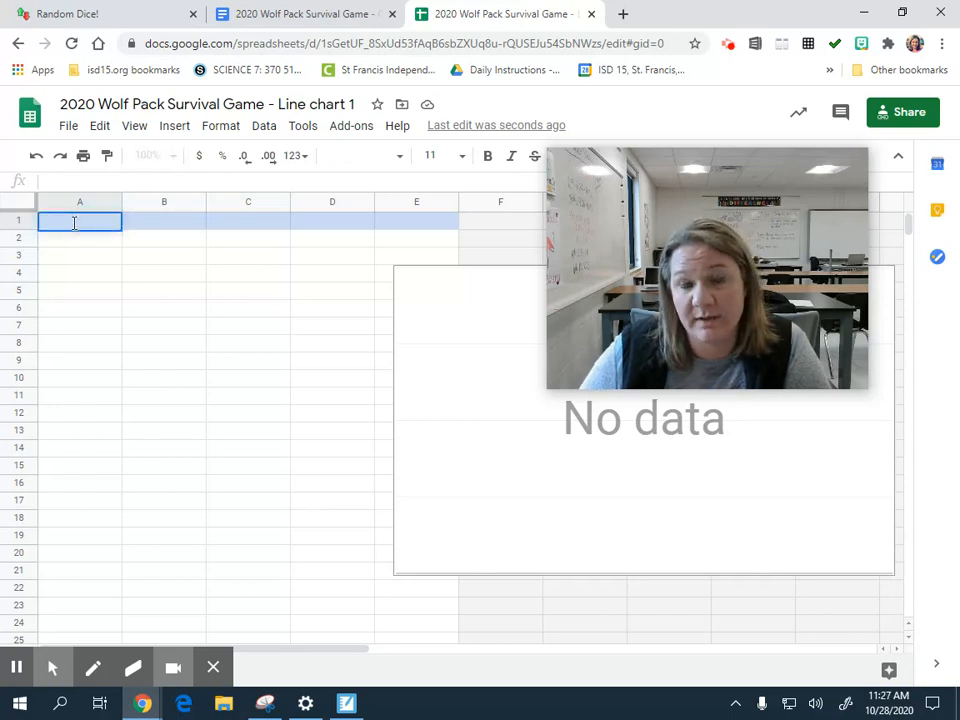
pyautogui.rightClick(85, 228)
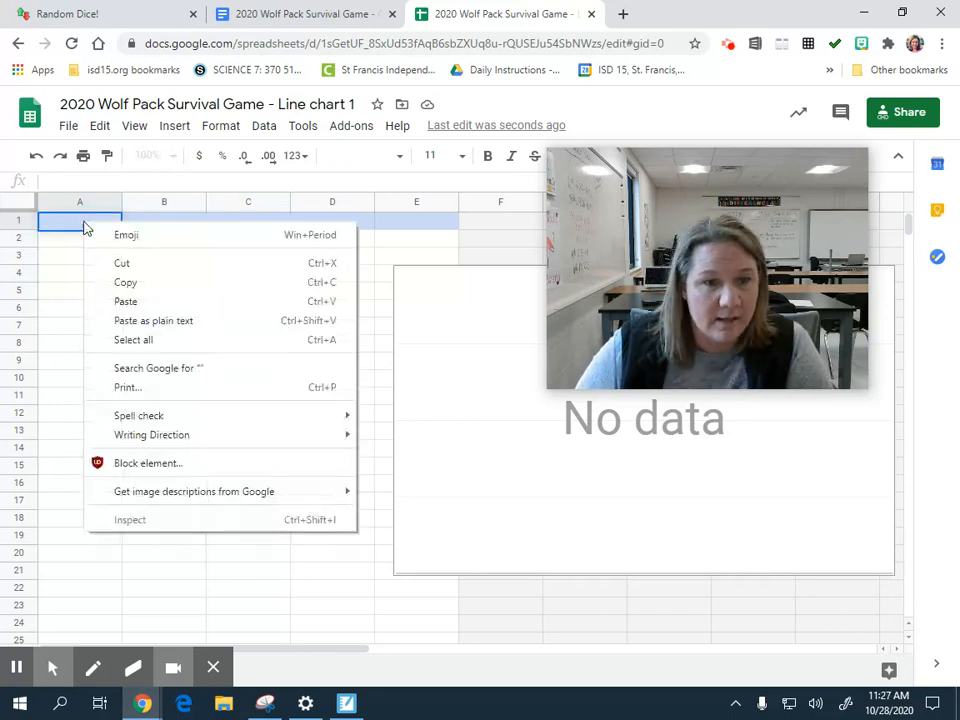
pyautogui.click(125, 301)
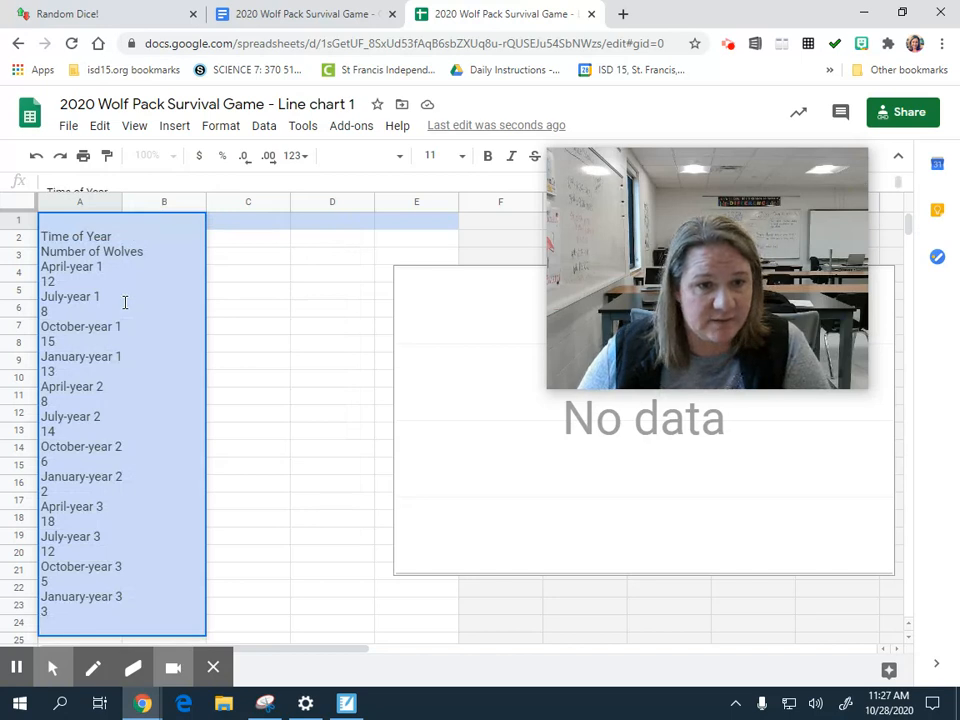
pyautogui.press('Return')
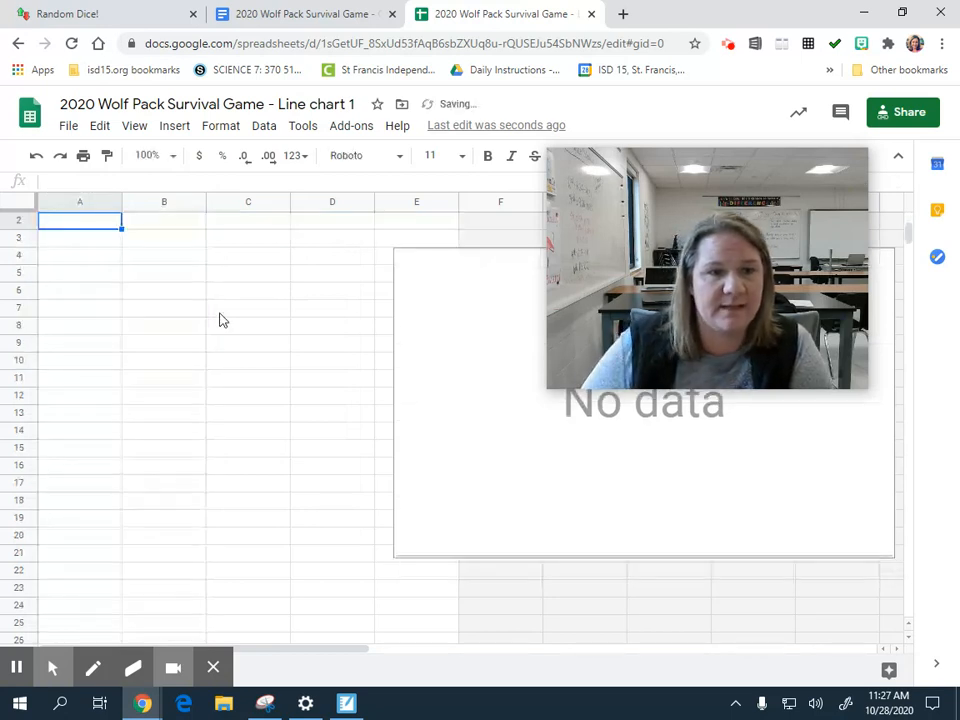
# - Undo the paste that put the entire wolf table into the single cell A1
pyautogui.scroll(2, 130, 315)
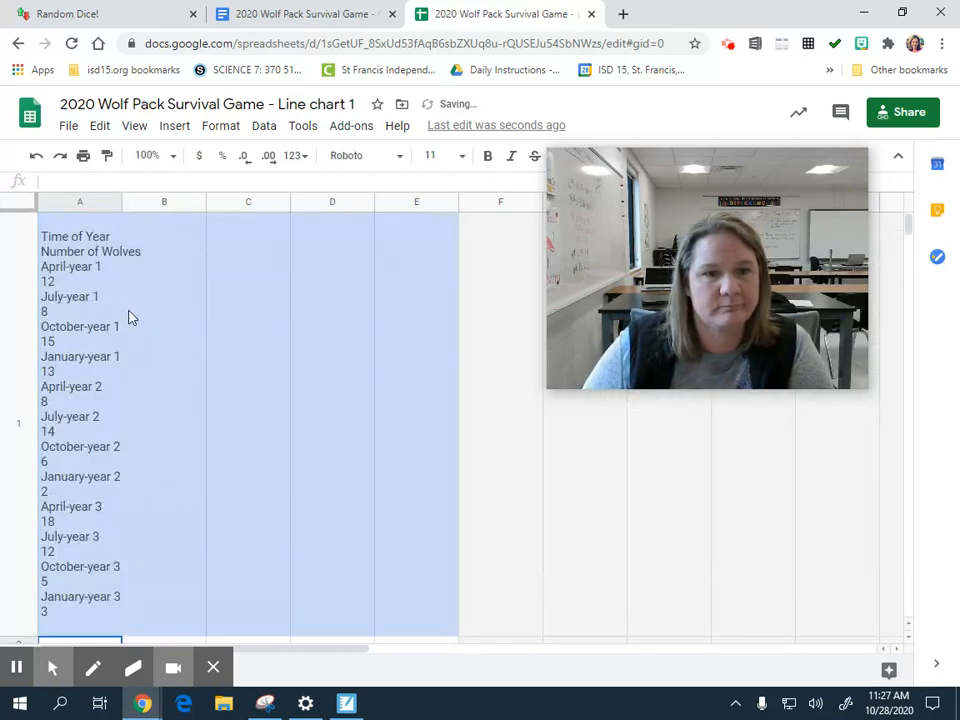
pyautogui.click(236, 297)
pyautogui.click(127, 266)
pyautogui.click(93, 237)
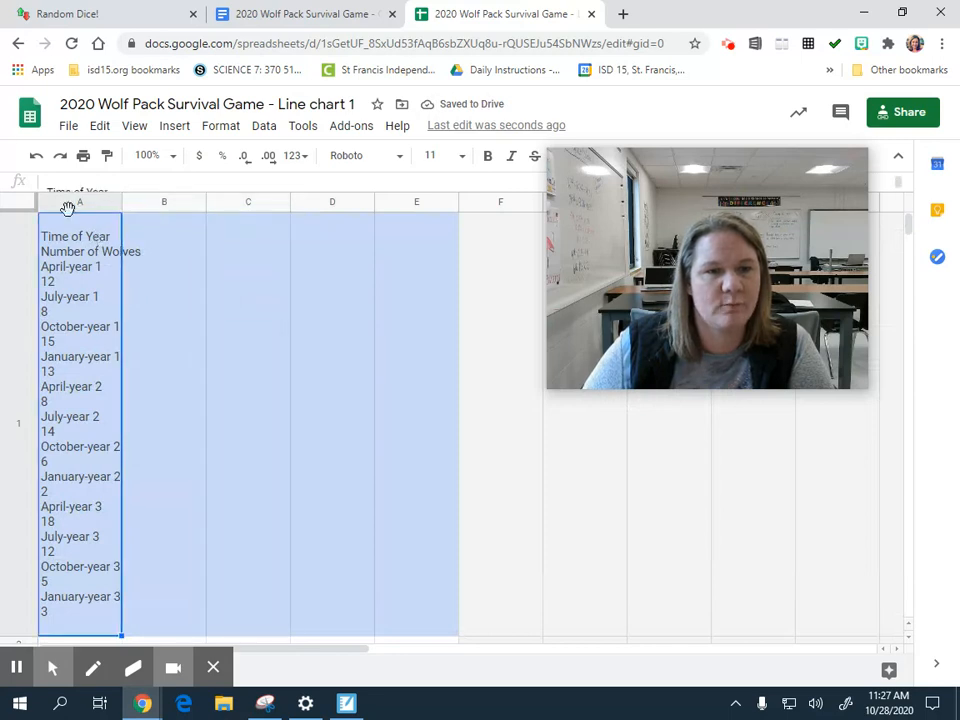
pyautogui.click(36, 156)
pyautogui.click(135, 315)
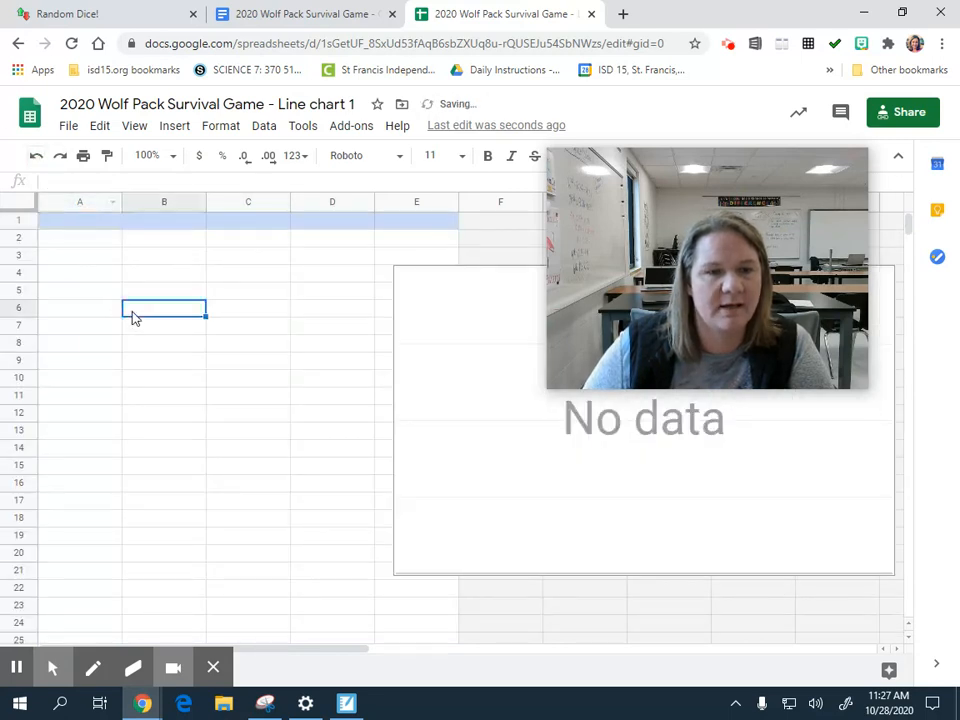
# - Paste the copied Time of Year and Number of Wolves table again with cell A1 selected, and check the pasted rows
pyautogui.click(135, 225)
pyautogui.click(90, 229)
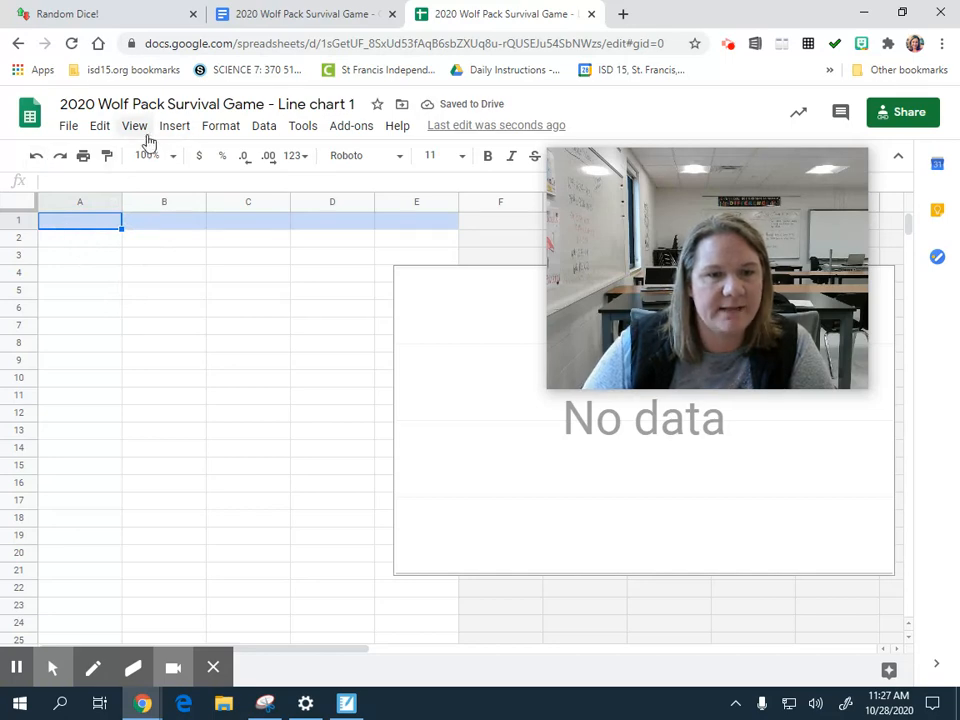
pyautogui.click(101, 127)
pyautogui.click(135, 278)
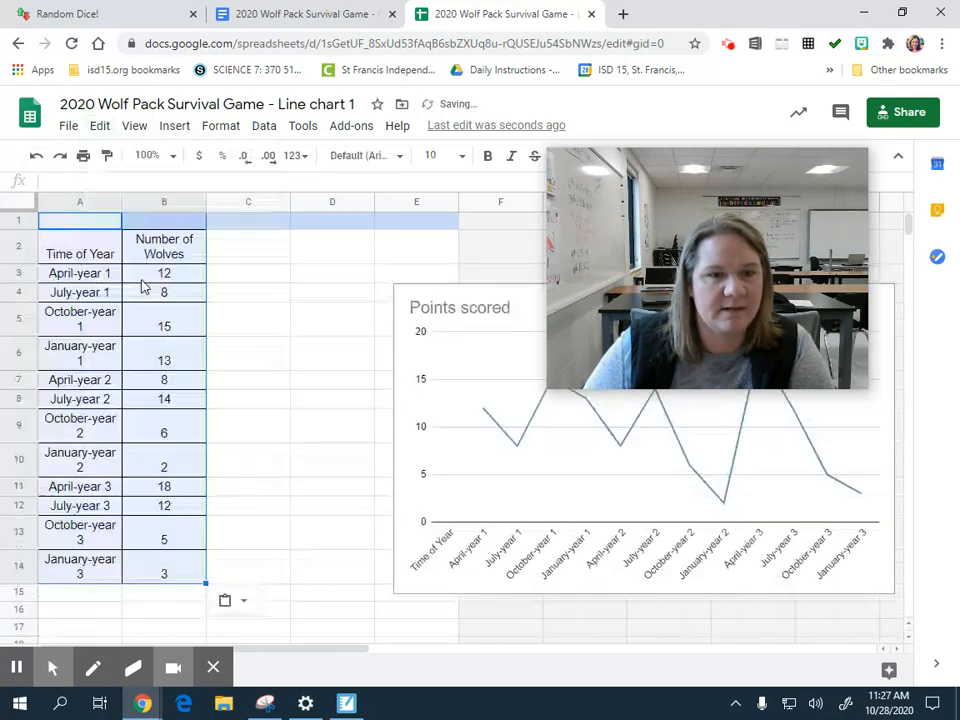
pyautogui.scroll(-3, 205, 337)
pyautogui.scroll(3, 205, 337)
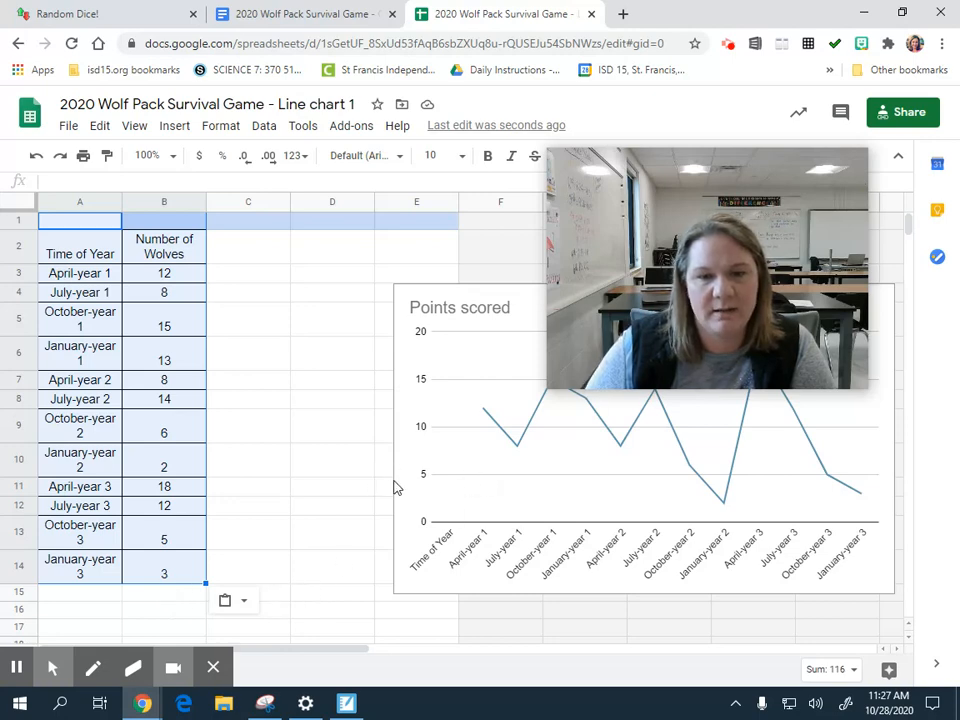
# - Move the Points scored chart over the wolf table so its corner sits at cell A1
pyautogui.click(284, 383)
pyautogui.click(399, 380)
pyautogui.moveTo(399, 380); pyautogui.dragTo(47, 251)
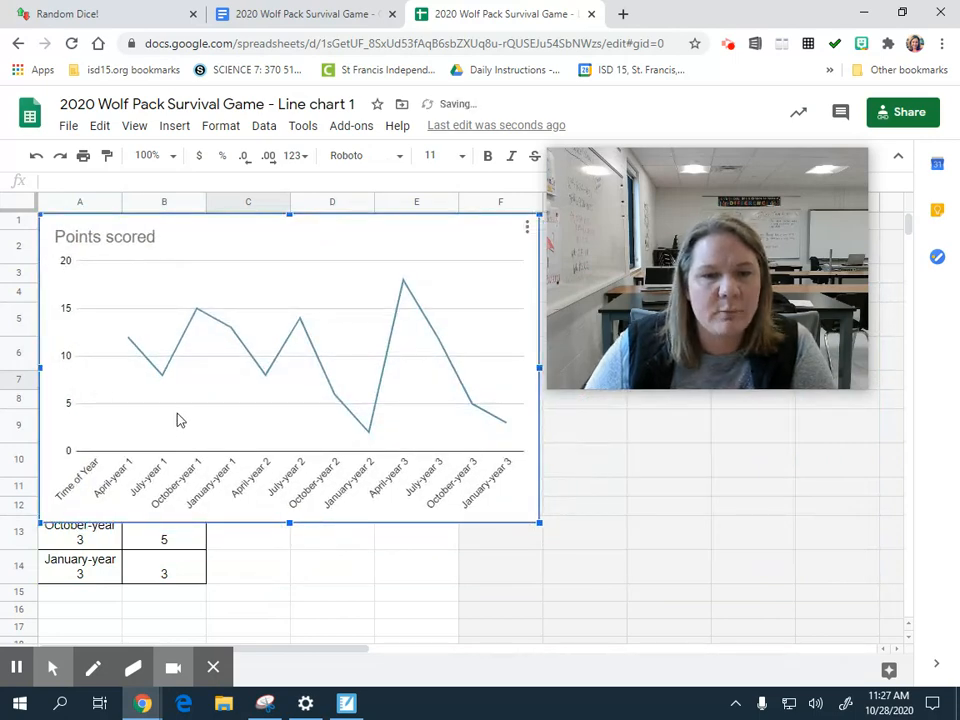
# - Open the chart title for editing and change it from Points scored to "Wolf Population"
pyautogui.click(97, 243)
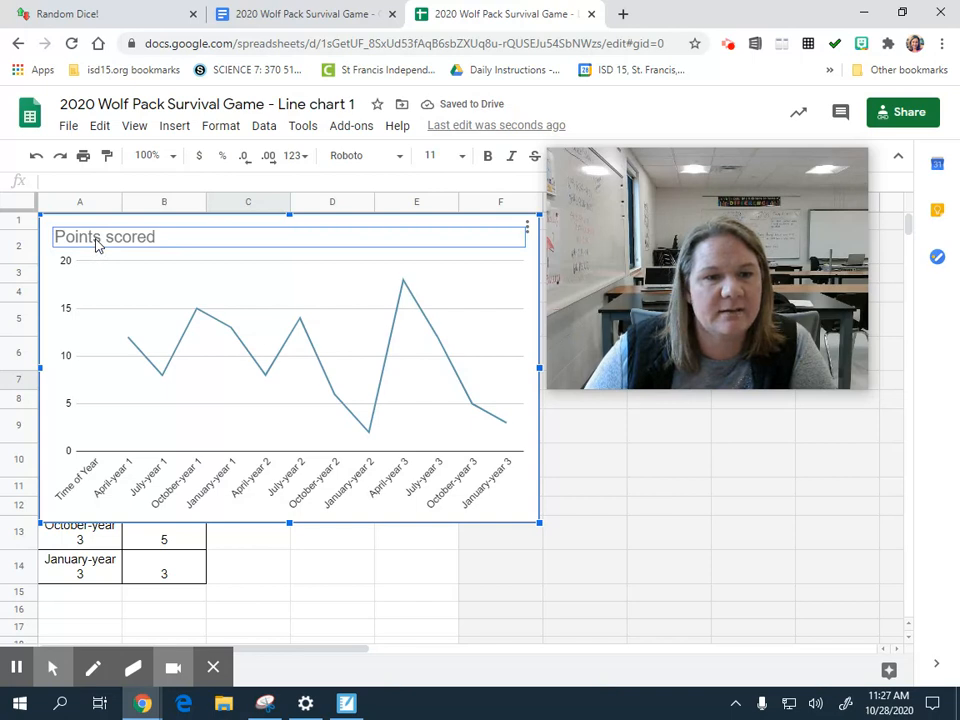
pyautogui.doubleClick(163, 246)
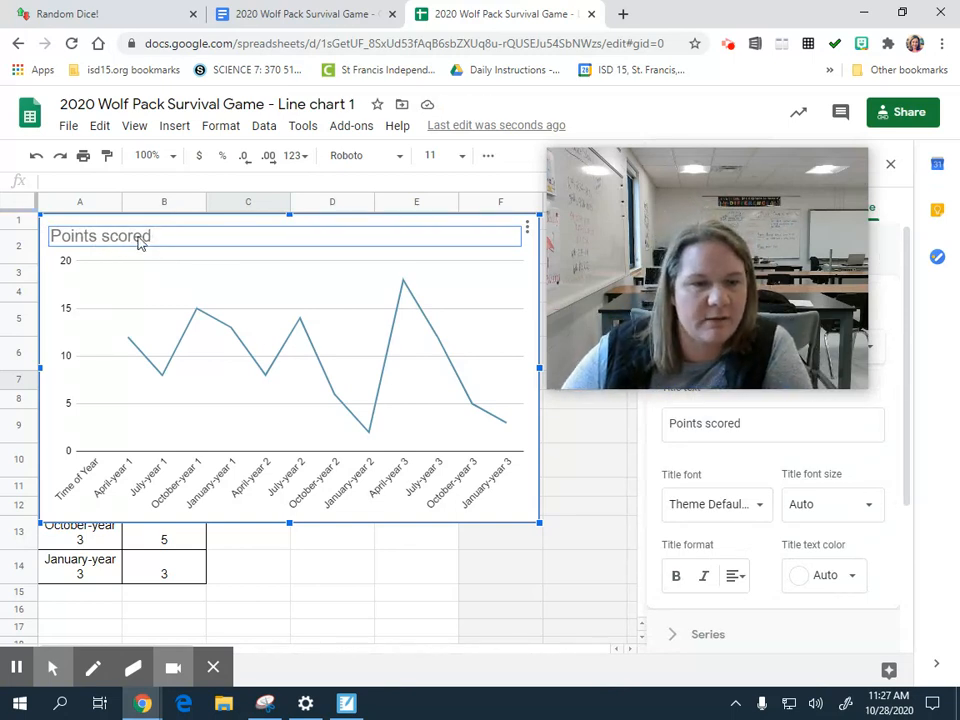
pyautogui.moveTo(142, 239); pyautogui.dragTo(144, 239)
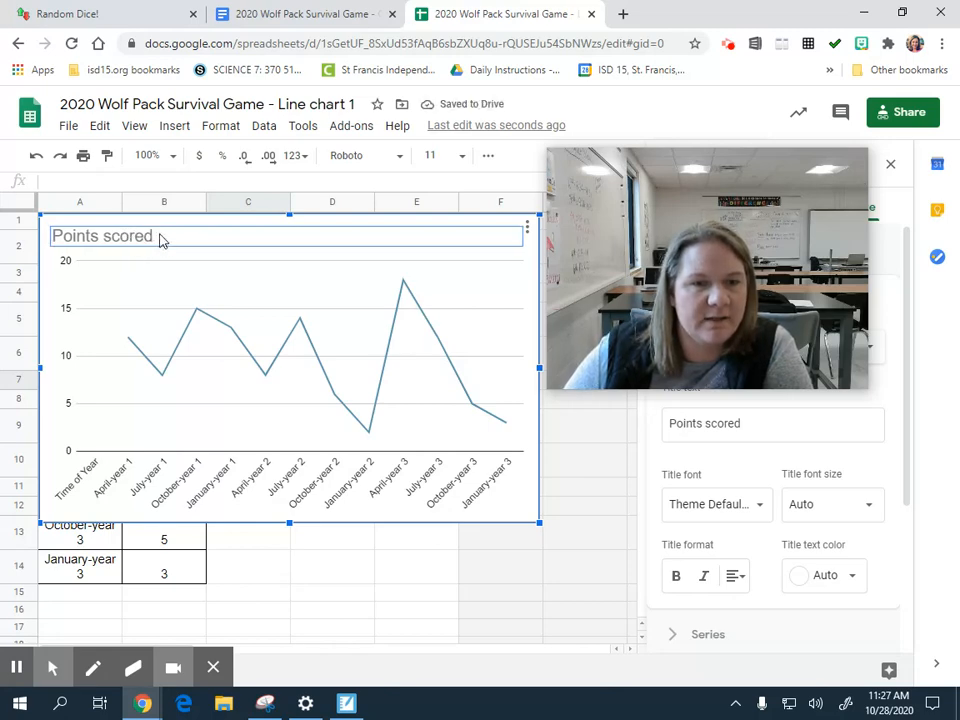
pyautogui.moveTo(634, 274); pyautogui.dragTo(489, 101)
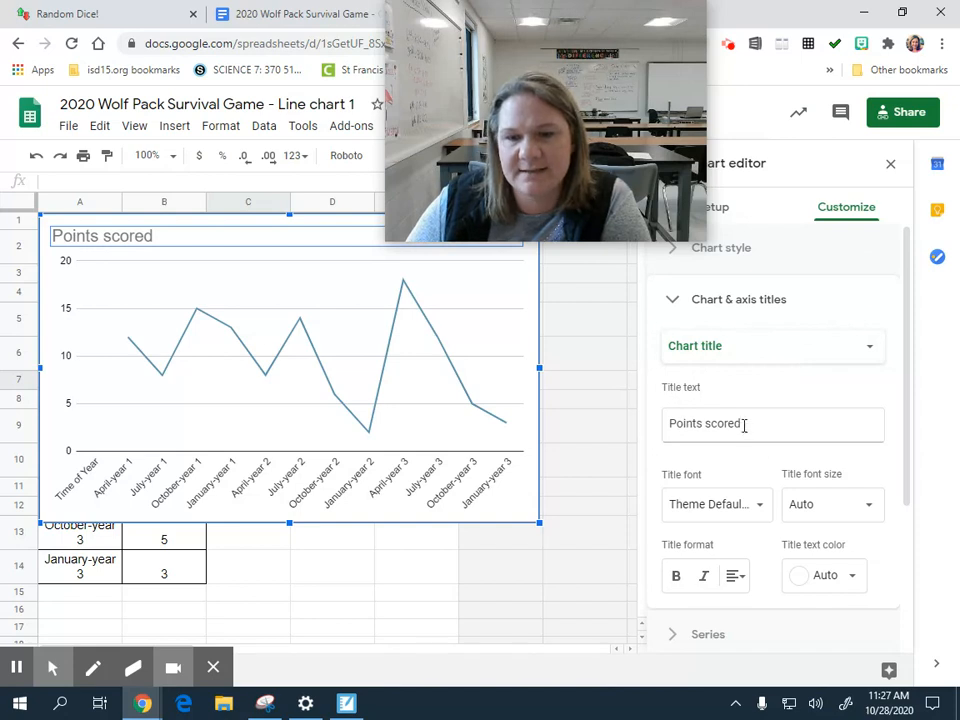
pyautogui.moveTo(744, 426); pyautogui.dragTo(647, 433)
pyautogui.write('Wol')
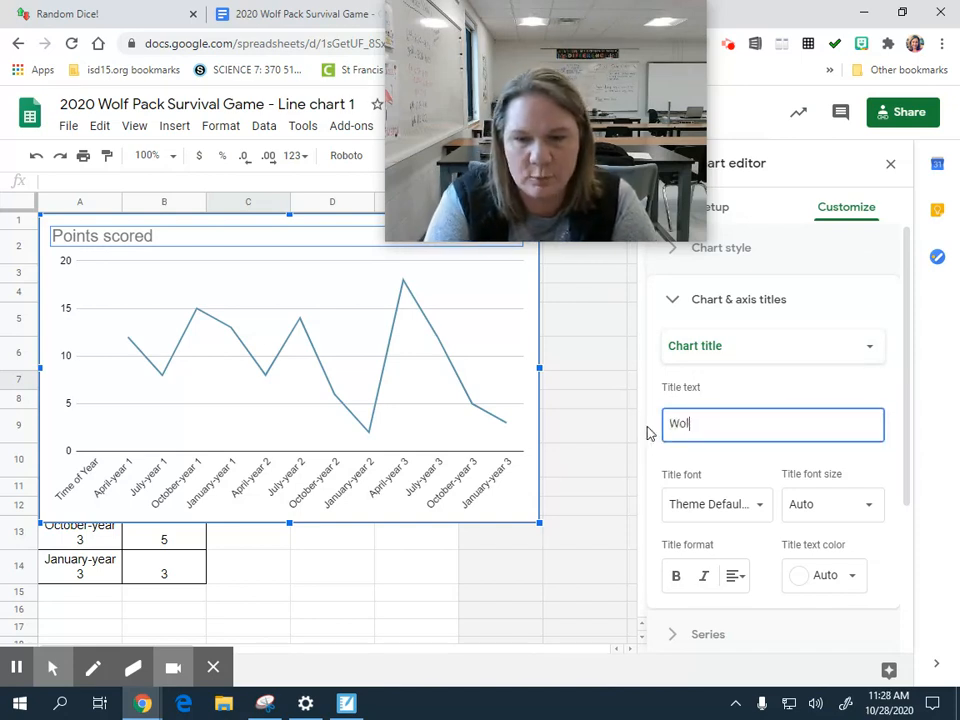
pyautogui.write('f Populati')
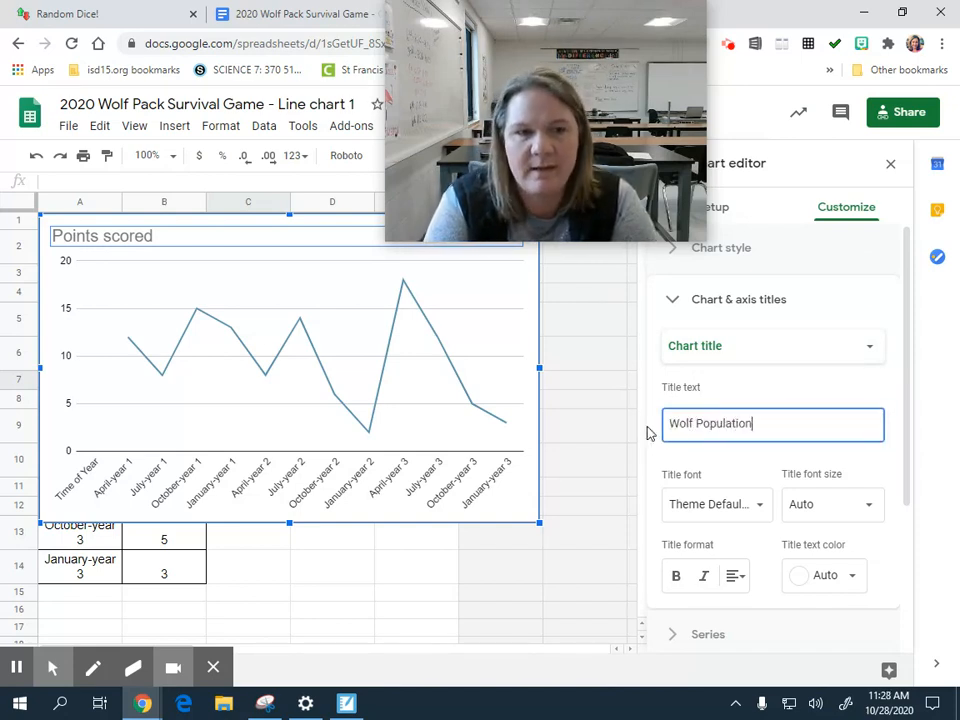
pyautogui.write('on')
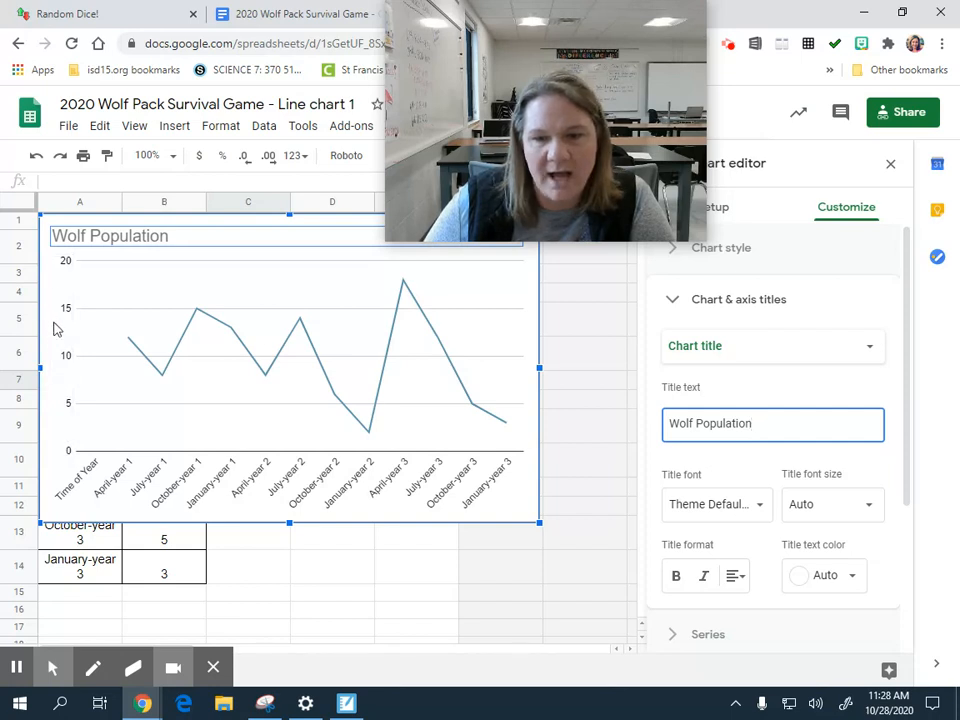
# - Add the vertical axis title "Number of Wolves" to the chart
pyautogui.click(709, 352)
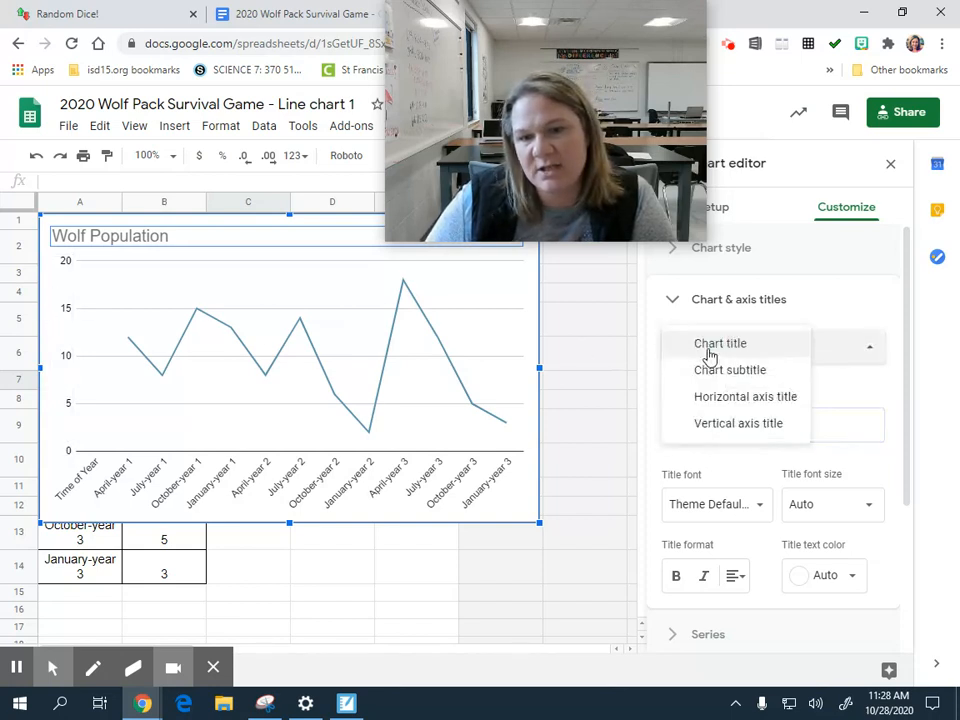
pyautogui.click(711, 424)
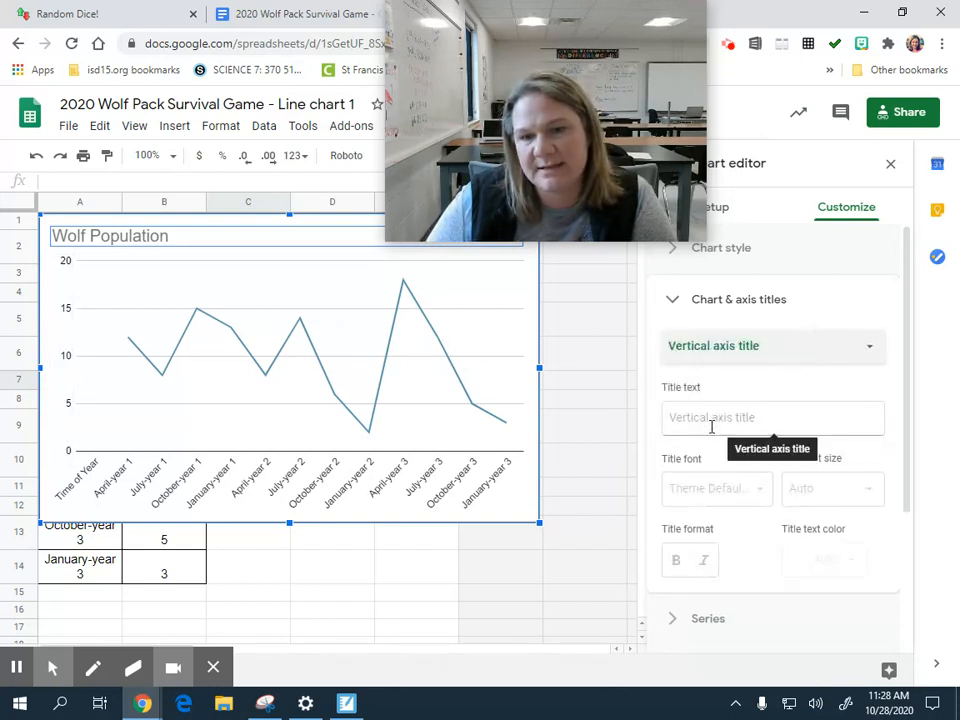
pyautogui.click(712, 425)
pyautogui.write('Number ')
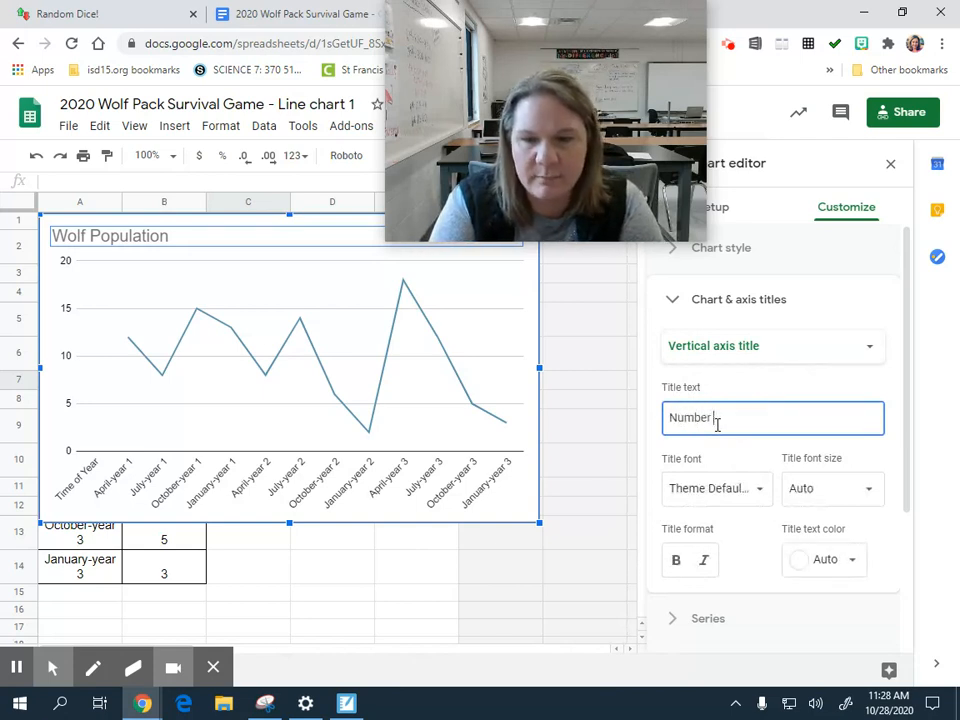
pyautogui.write('of Wolves')
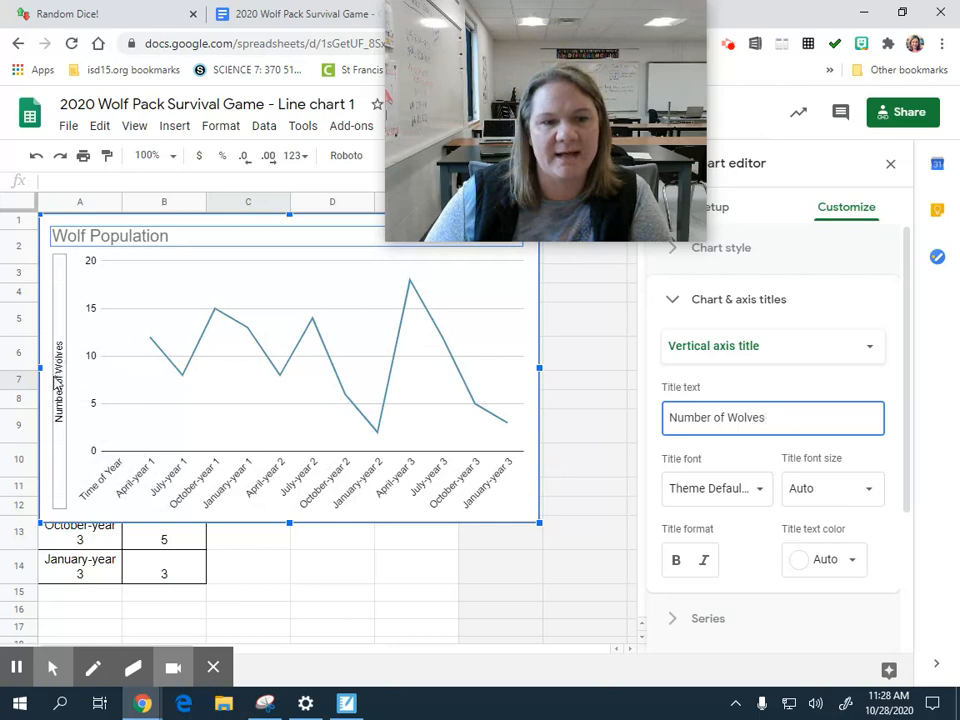
# - Move the Wolf Population chart down to about row 4, uncovering the table's headings, and look over the chart style and setup options
pyautogui.moveTo(156, 297); pyautogui.dragTo(229, 372)
pyautogui.moveTo(636, 137); pyautogui.dragTo(499, 137)
pyautogui.click(729, 250)
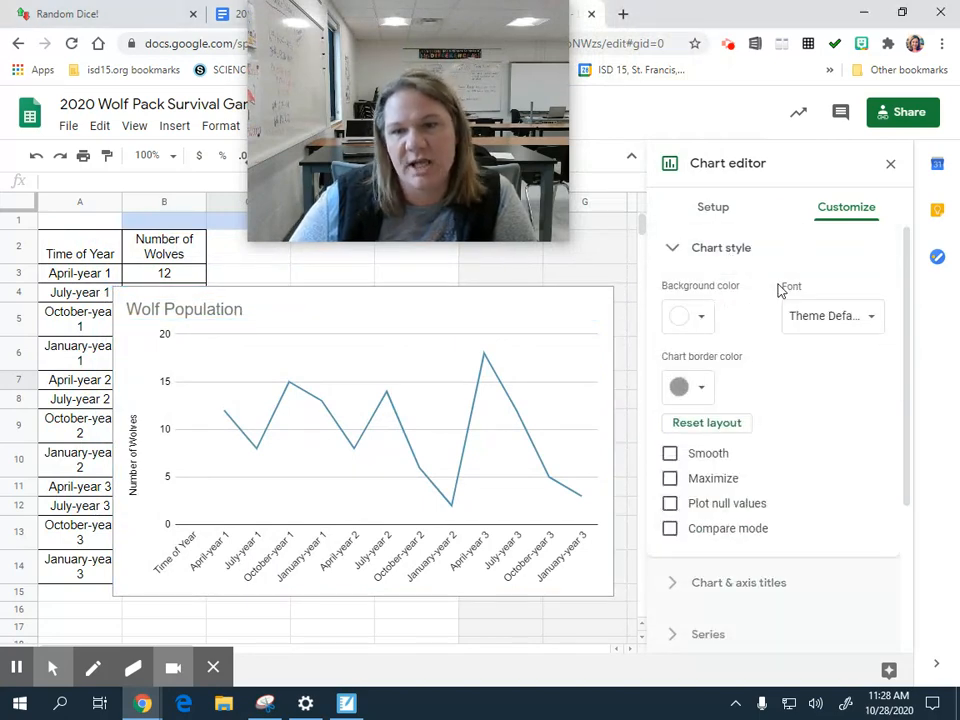
pyautogui.click(709, 216)
pyautogui.click(851, 214)
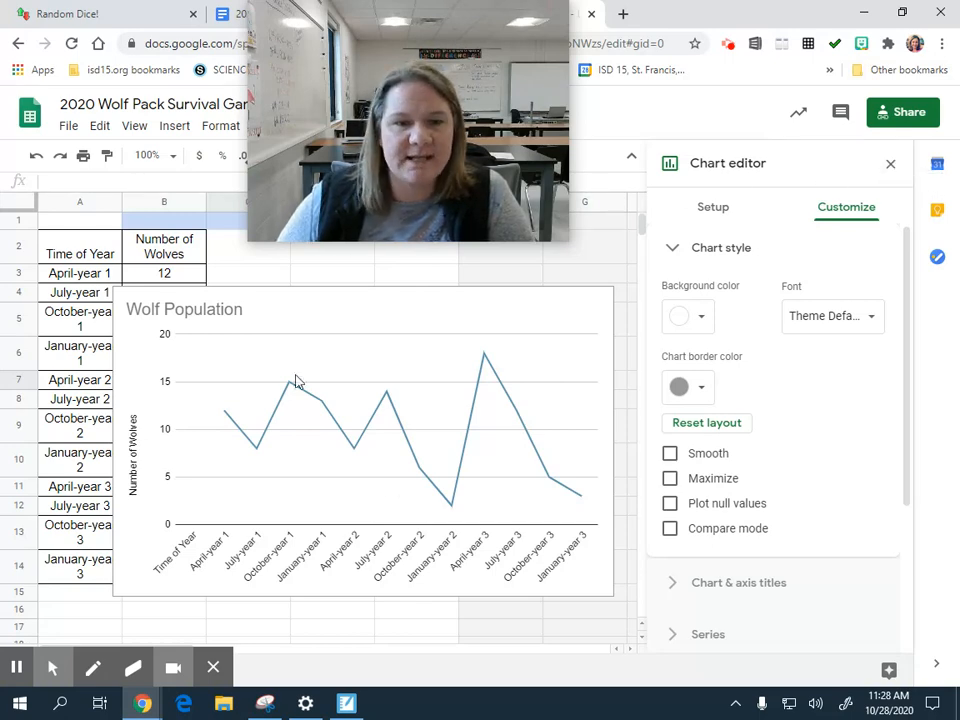
pyautogui.moveTo(540, 204); pyautogui.dragTo(801, 204)
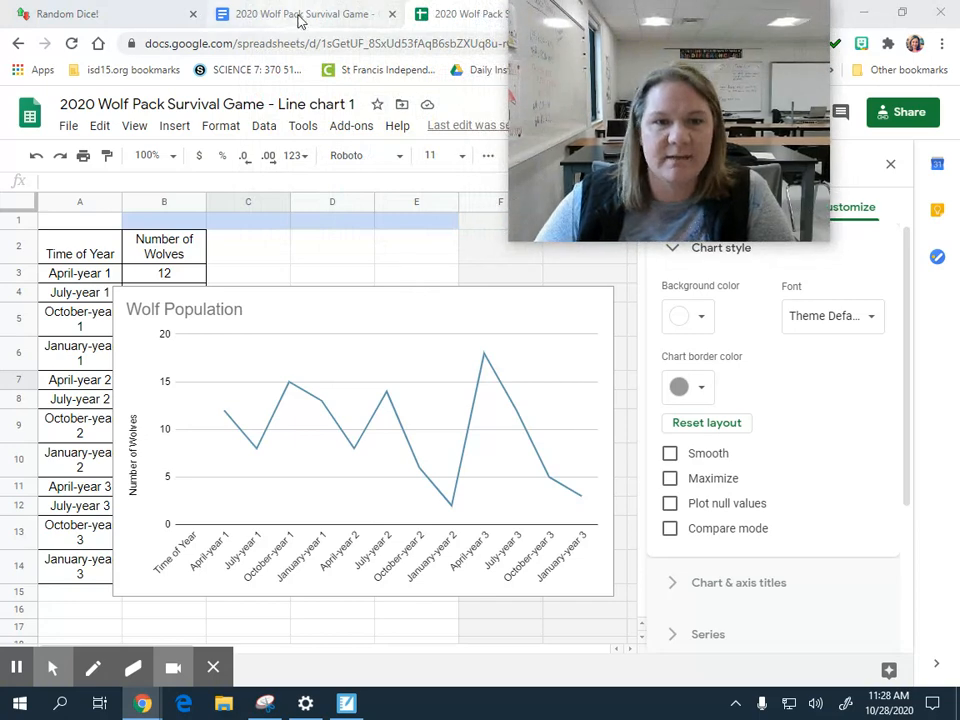
# - Return to the 2020 Wolf Pack Survival Game document and update the linked Points scored chart from the spreadsheet
pyautogui.click(300, 17)
pyautogui.scroll(-5, 572, 285)
pyautogui.scroll(-3, 606, 390)
pyautogui.click(617, 439)
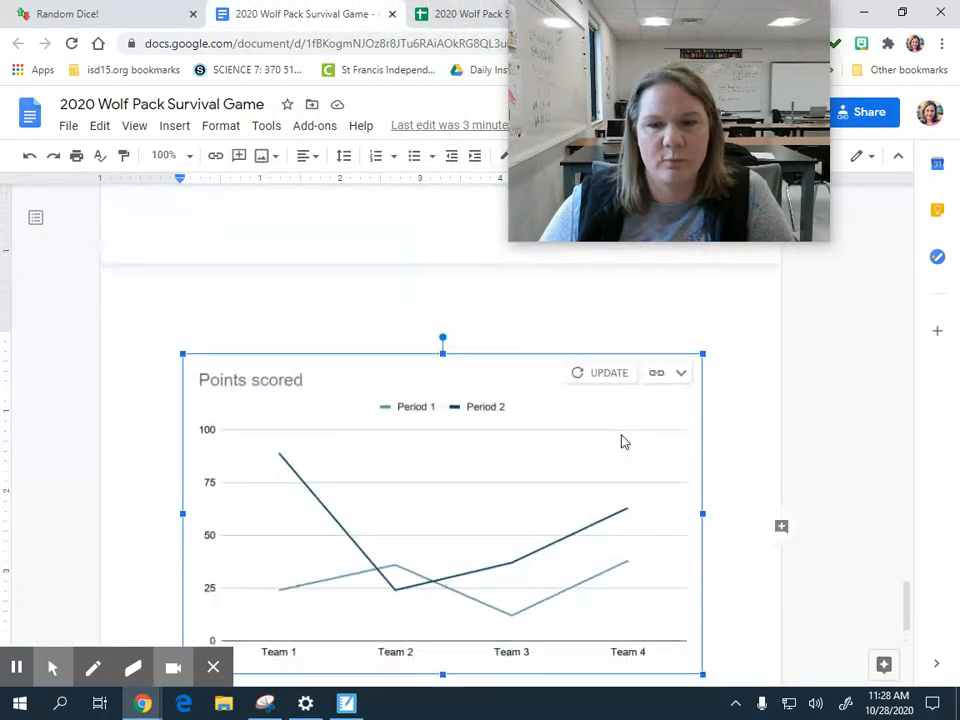
pyautogui.click(605, 423)
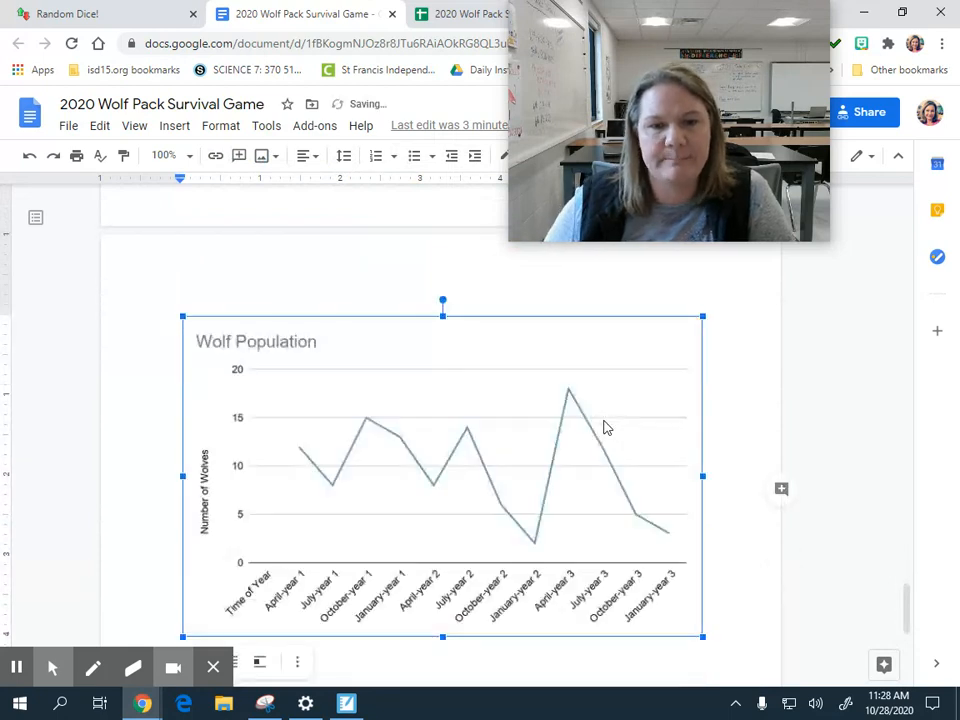